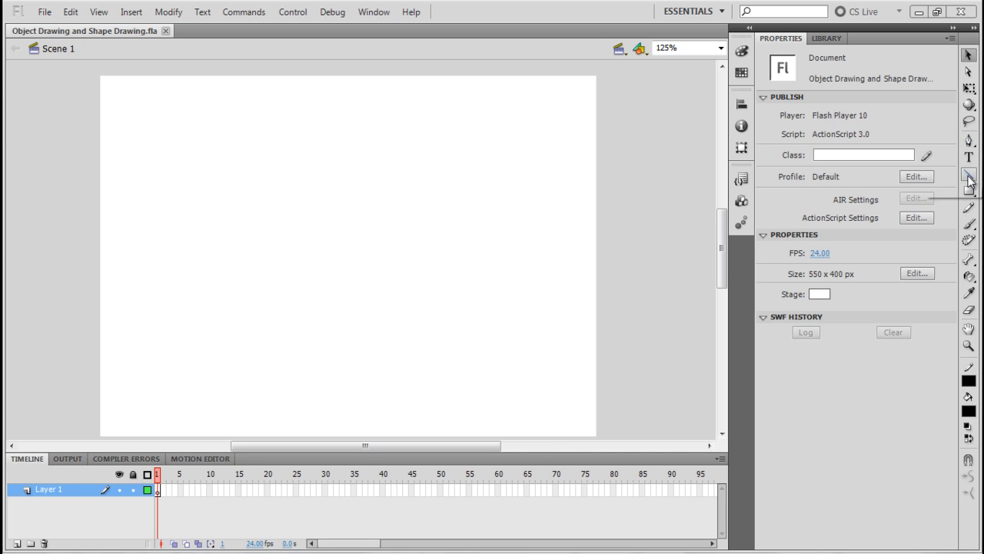
Step: Draw a horizontal line about 377 px long near the stage's upper edge and recolour its stroke bright green, finally dark grey
{"action": "left_click", "coordinate": [969, 174]}
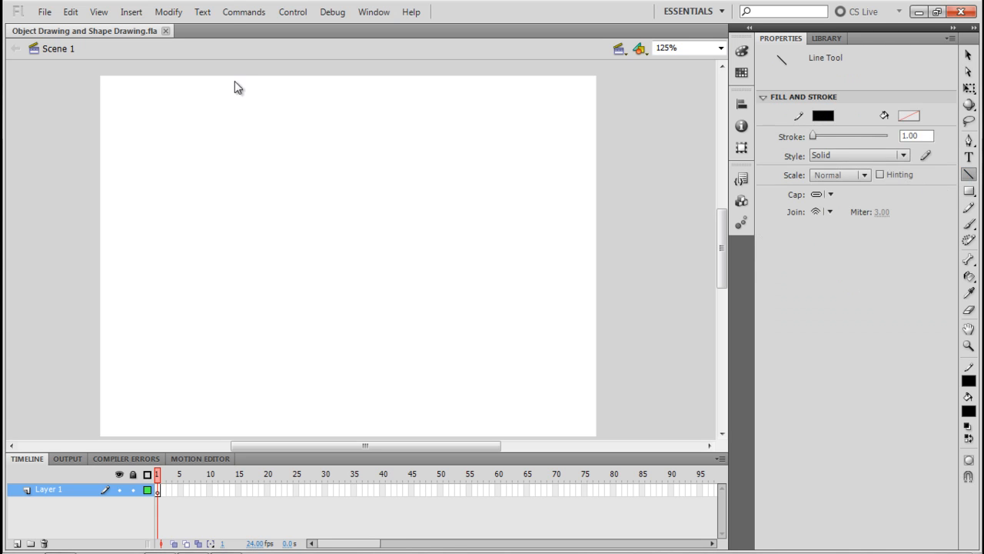
{"action": "left_click_drag", "start_coordinate": [194, 97], "coordinate": [534, 103]}
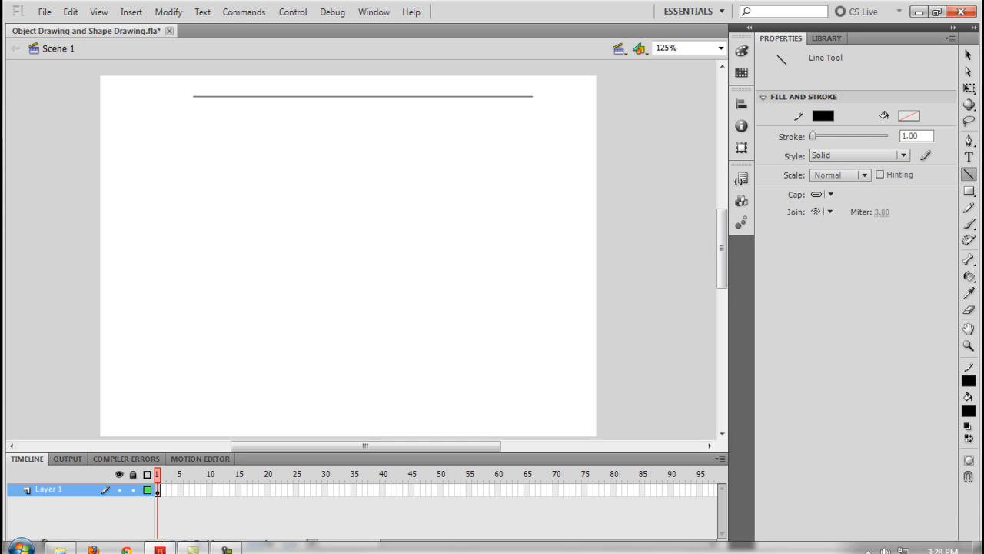
{"action": "left_click", "coordinate": [969, 55]}
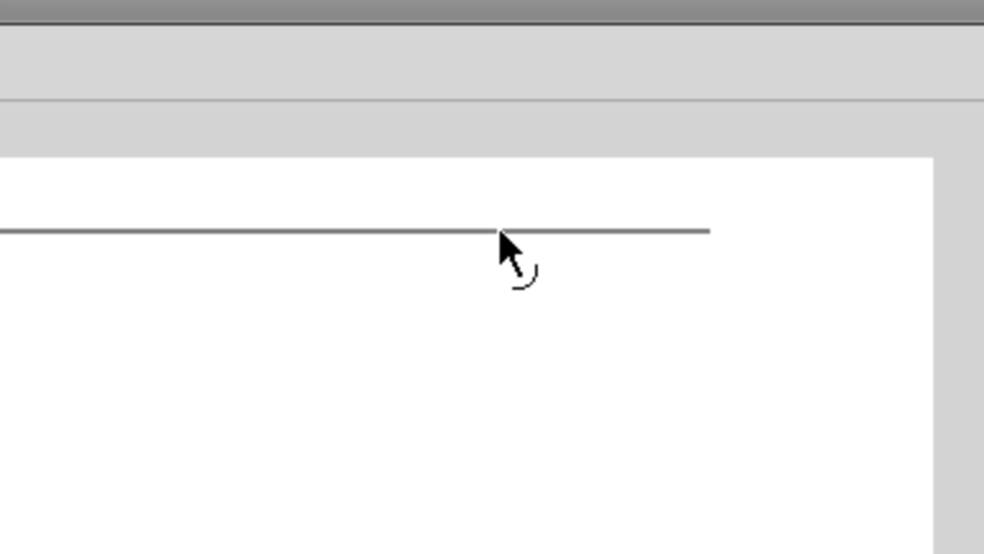
{"action": "left_click", "coordinate": [500, 230]}
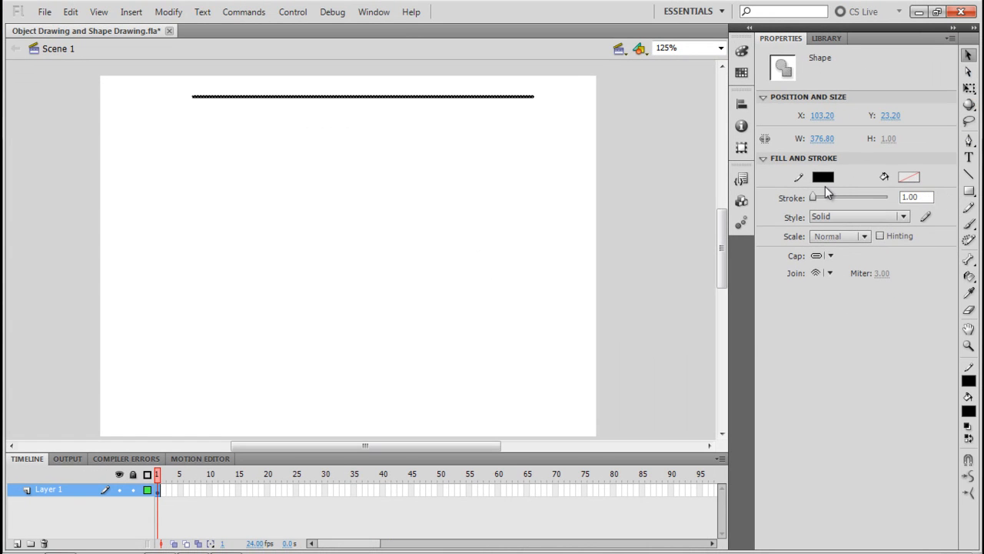
{"action": "left_click", "coordinate": [823, 177]}
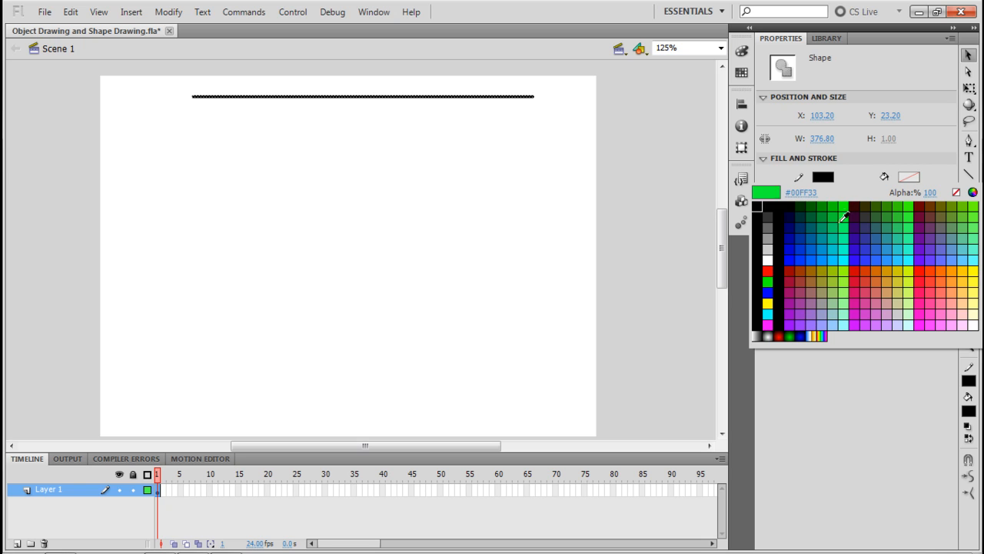
{"action": "left_click", "coordinate": [844, 209]}
{"action": "left_click", "coordinate": [821, 175]}
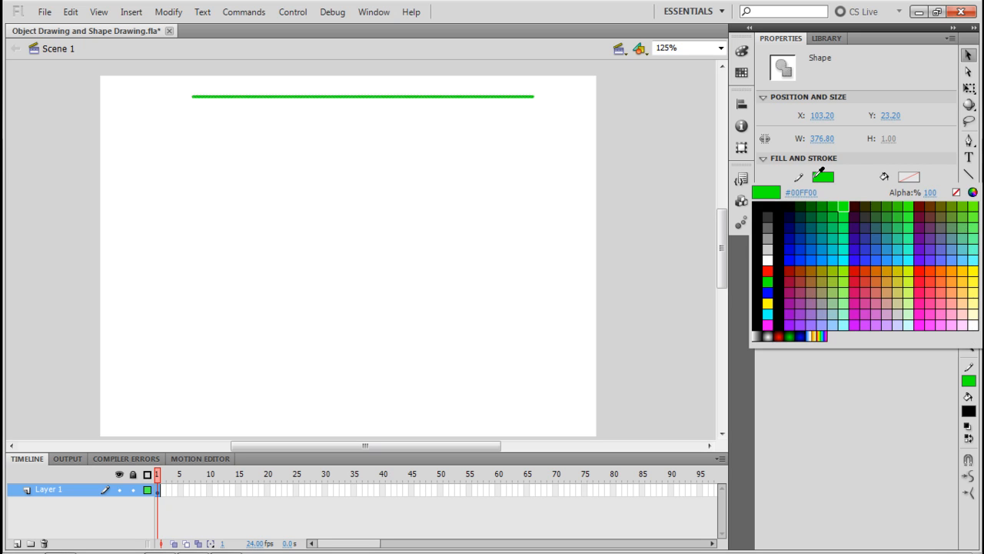
{"action": "left_click", "coordinate": [769, 212]}
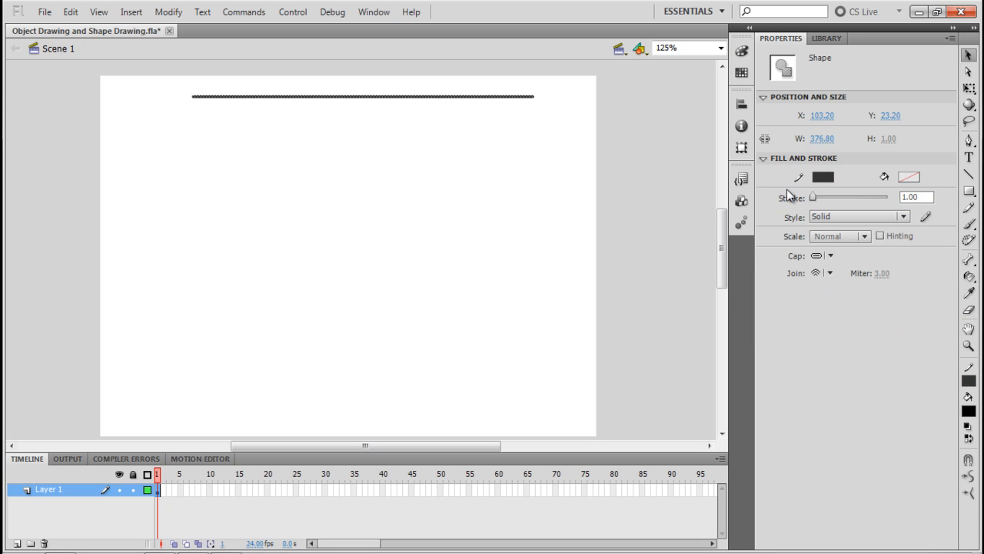
Step: Reselect the horizontal line and increase its stroke thickness to 12.50
{"action": "left_click", "coordinate": [467, 117]}
{"action": "left_click", "coordinate": [460, 97]}
{"action": "mouse_move", "coordinate": [812, 198]}
{"action": "left_mouse_down"}
{"action": "mouse_move", "coordinate": [840, 197]}
{"action": "mouse_move", "coordinate": [813, 202]}
{"action": "left_mouse_up"}
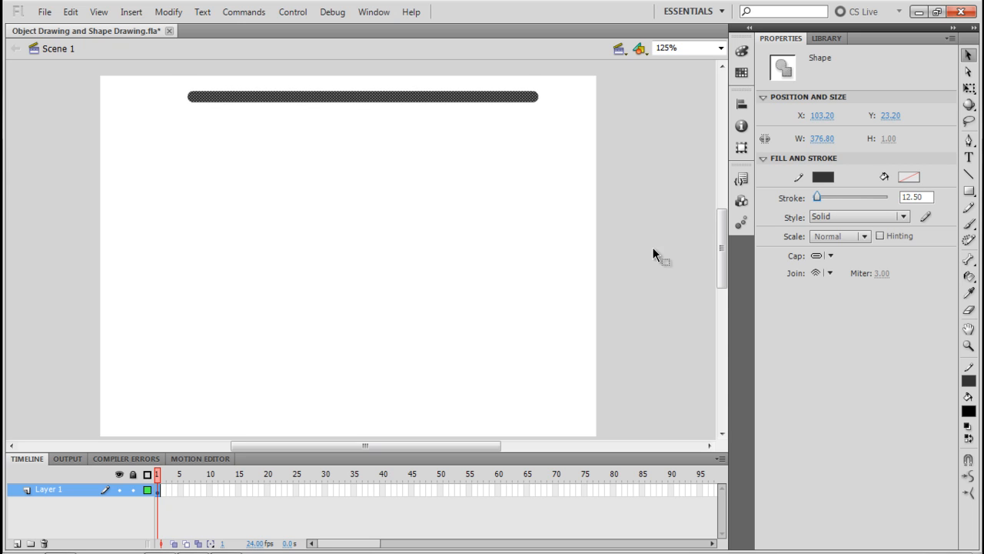
Step: Try the Dashed and Hairline stroke styles on the line and return it to Solid
{"action": "left_click", "coordinate": [839, 216]}
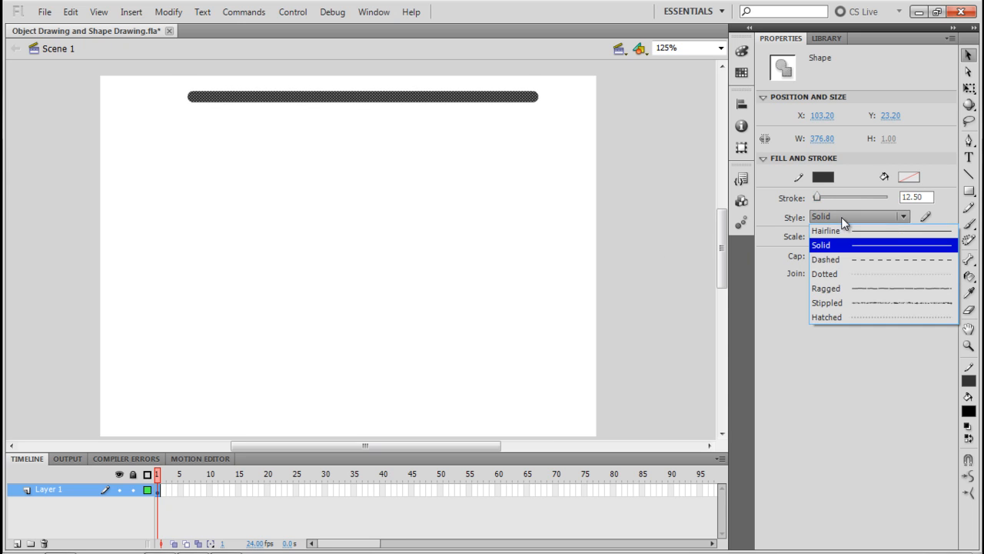
{"action": "left_click", "coordinate": [845, 262]}
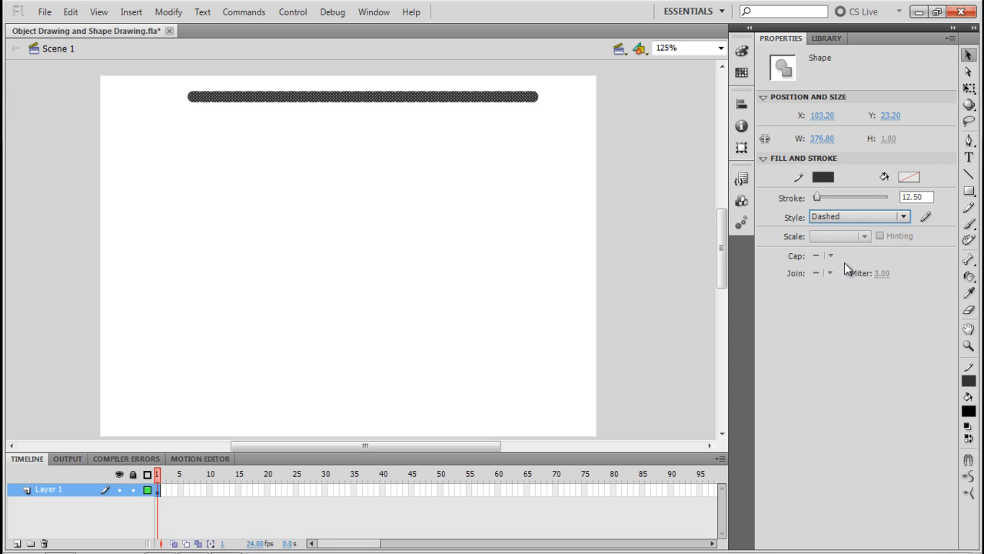
{"action": "left_click", "coordinate": [835, 218]}
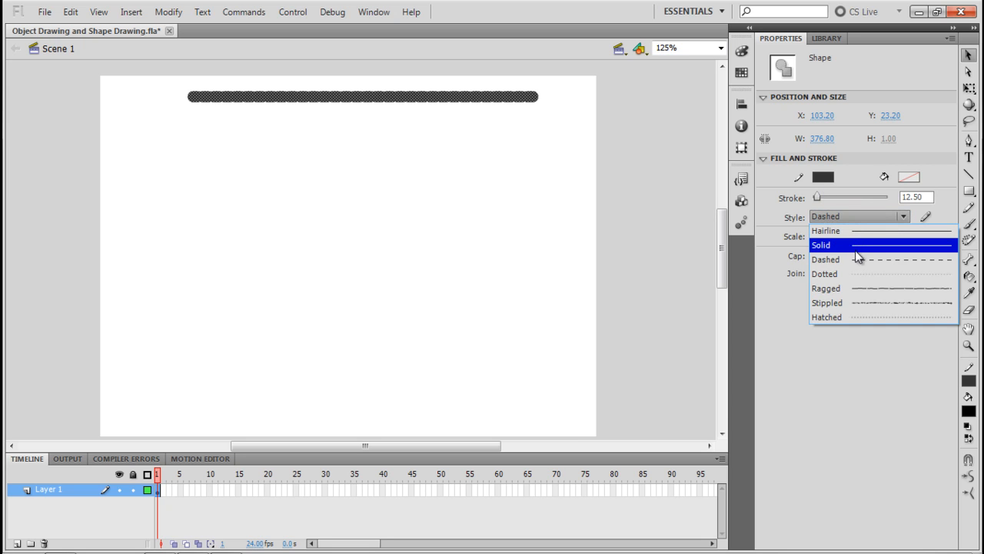
{"action": "left_click", "coordinate": [858, 231]}
{"action": "left_click", "coordinate": [858, 217]}
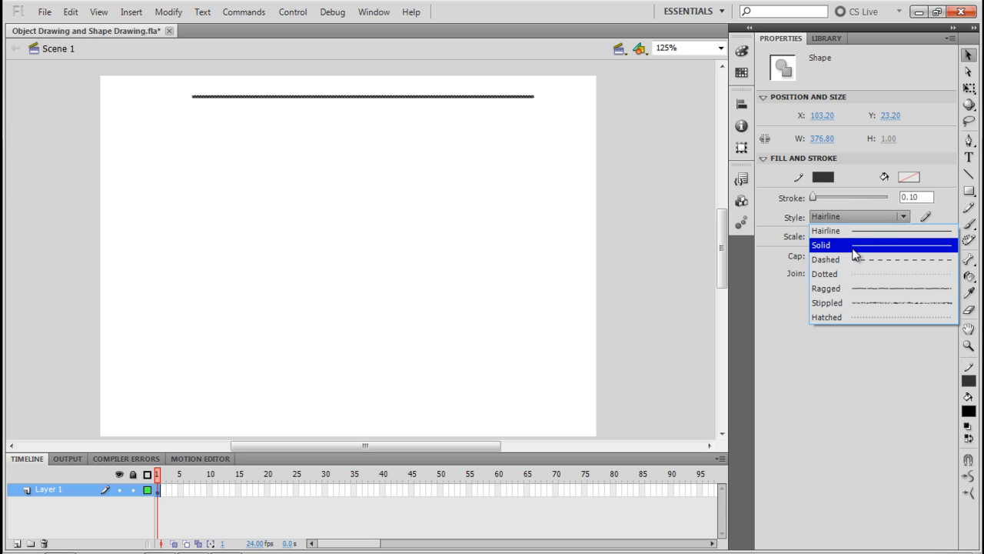
{"action": "left_click", "coordinate": [853, 245]}
Step: Select part of the horizontal line, add the remaining segments to the selection and delete the whole line
{"action": "mouse_move", "coordinate": [431, 83]}
{"action": "left_mouse_down"}
{"action": "mouse_move", "coordinate": [446, 132]}
{"action": "mouse_move", "coordinate": [531, 160]}
{"action": "left_mouse_up"}
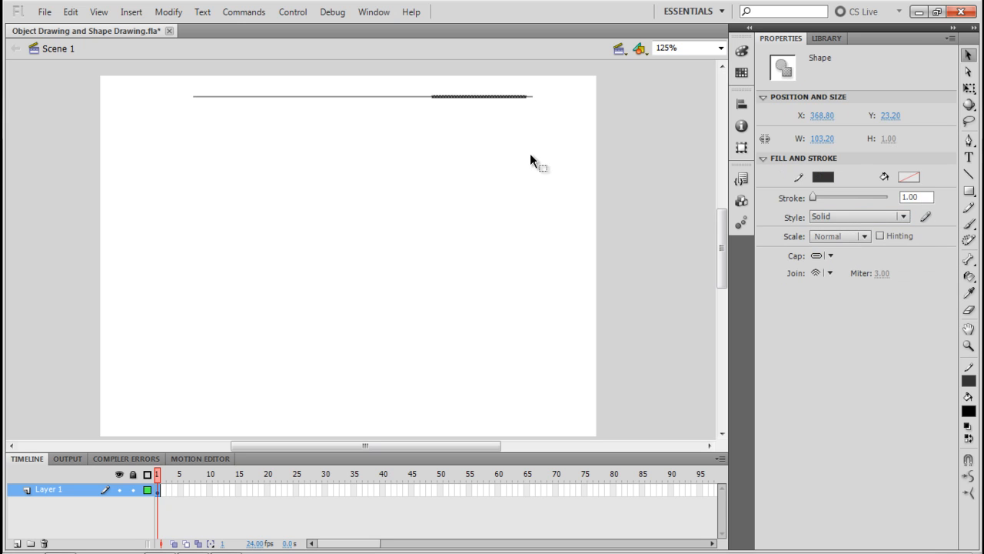
{"action": "left_click", "coordinate": [218, 98]}
{"action": "key", "text": "Delete"}
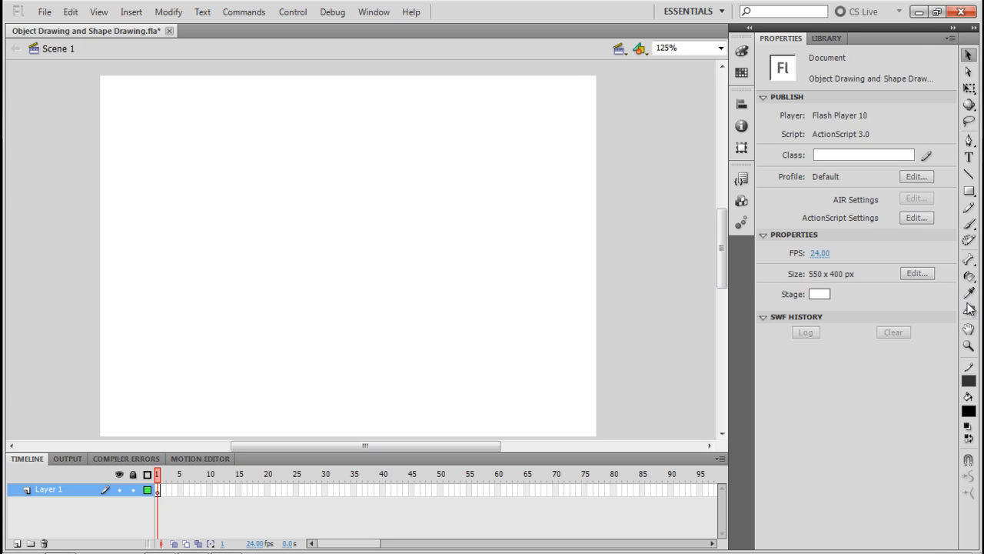
Step: With the Rectangle tool, turn Object Drawing on and off again and draw a black rounded rectangle in the stage's upper left area
{"action": "left_click", "coordinate": [969, 192]}
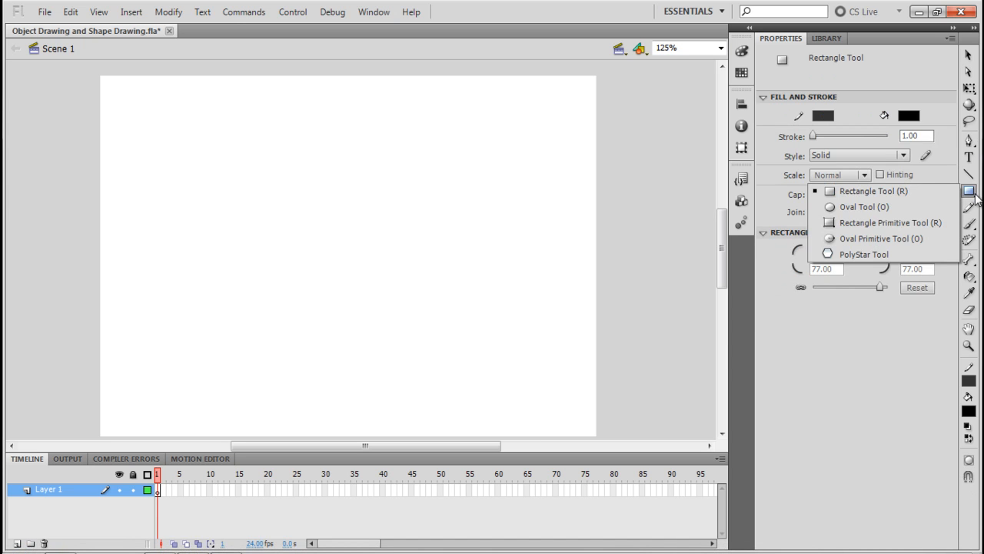
{"action": "left_click", "coordinate": [975, 193]}
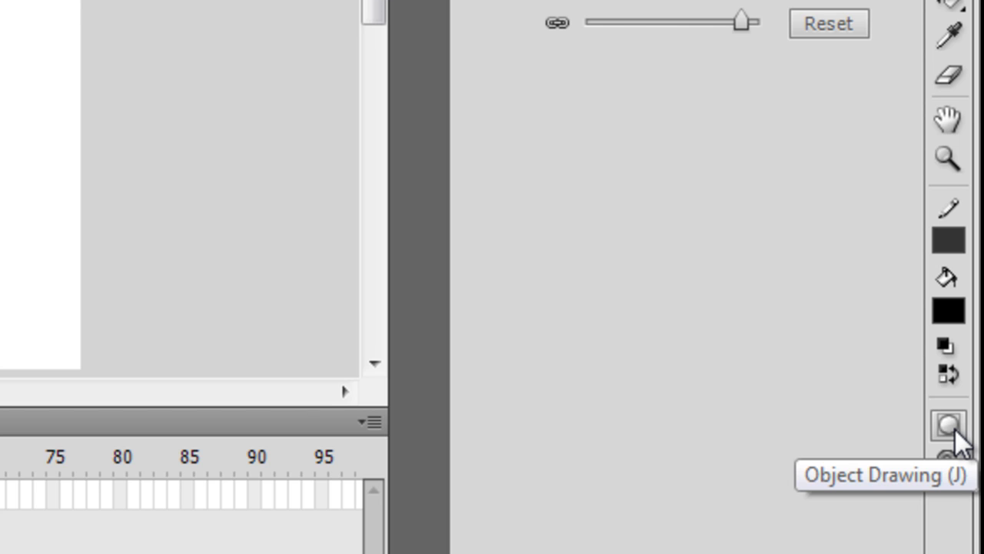
{"action": "left_click", "coordinate": [954, 429]}
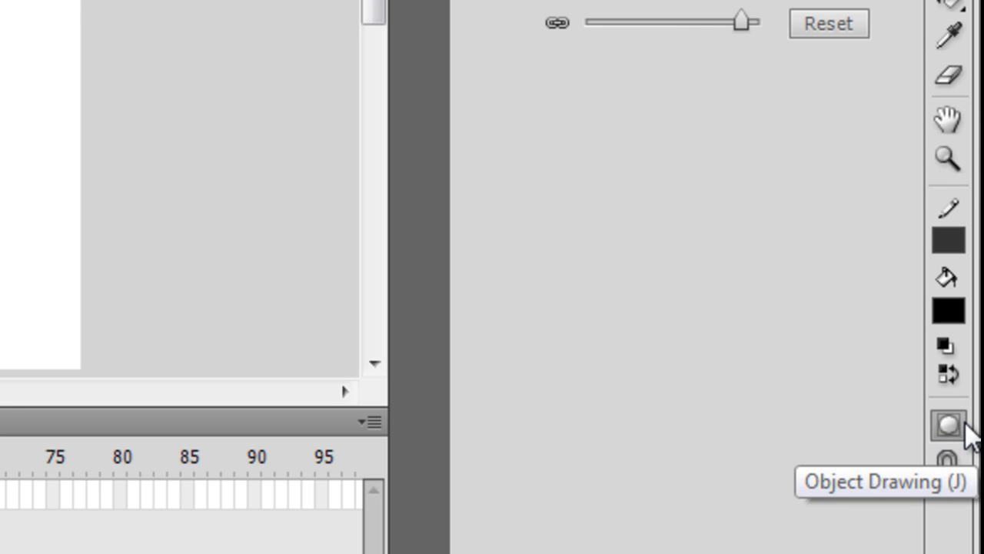
{"action": "key", "text": "j"}
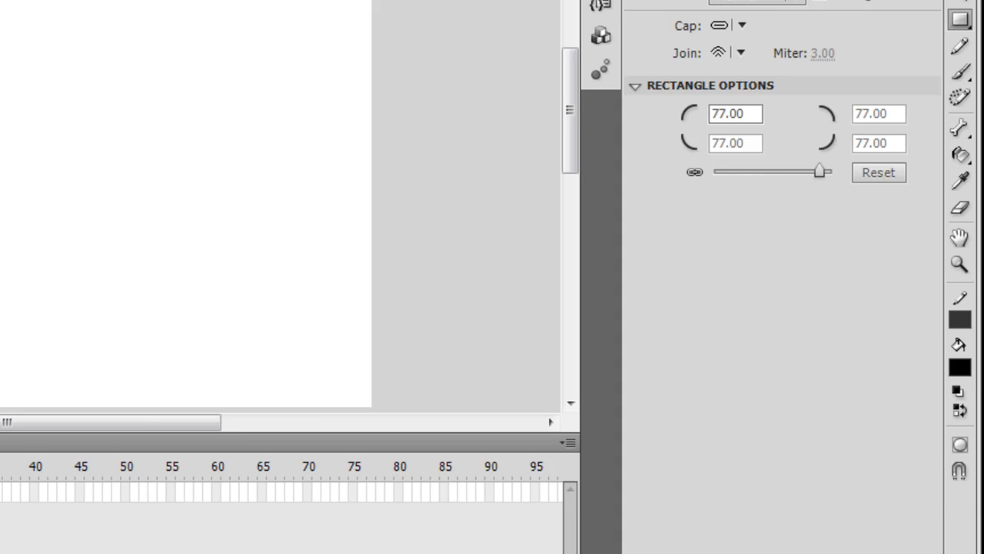
{"action": "left_click_drag", "start_coordinate": [140, 133], "coordinate": [385, 212]}
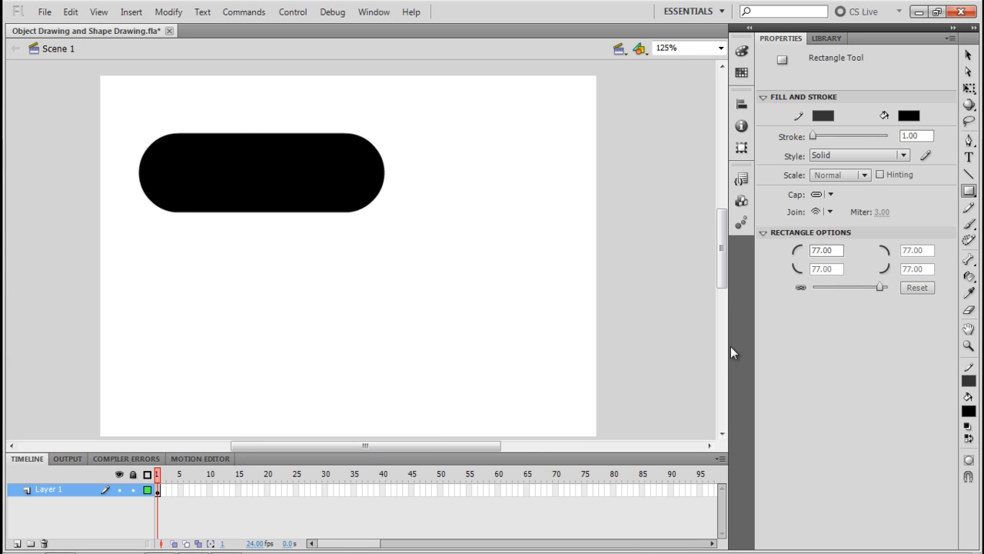
Step: Set the Rectangle tool's corner radius to 0 for all corners
{"action": "double_click", "coordinate": [809, 251]}
{"action": "type", "text": "0"}
{"action": "key", "text": "Return"}
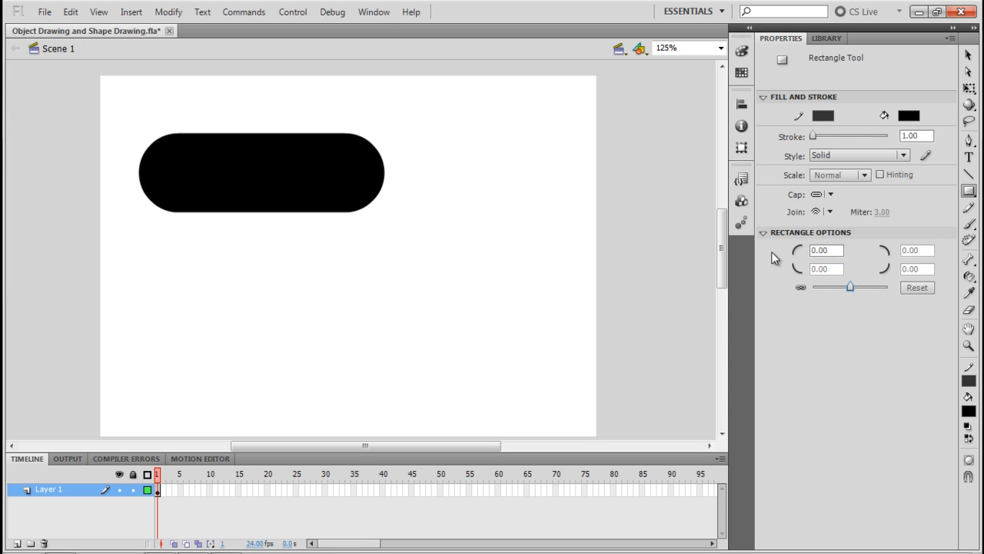
Step: Delete the rounded rectangle's black fill and its remaining outline from the stage
{"action": "left_click", "coordinate": [969, 55]}
{"action": "left_click", "coordinate": [223, 194]}
{"action": "key", "text": "Delete"}
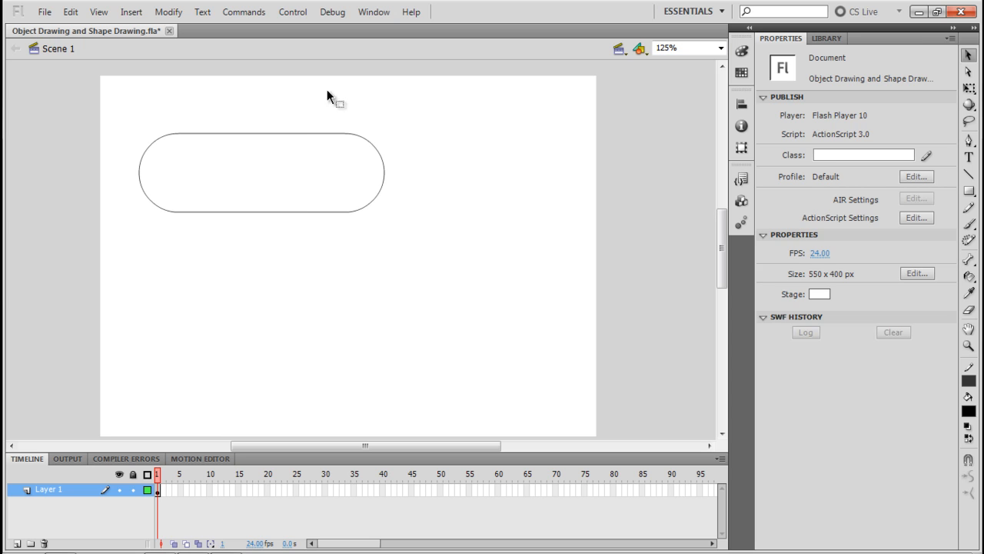
{"action": "left_click_drag", "start_coordinate": [298, 98], "coordinate": [310, 246]}
{"action": "left_click_drag", "start_coordinate": [88, 98], "coordinate": [462, 264]}
{"action": "key", "text": "Delete"}
Step: Draw a square-cornered black rectangle about 231 × 113 px in the stage's upper left area
{"action": "left_click", "coordinate": [969, 190]}
{"action": "left_click_drag", "start_coordinate": [133, 107], "coordinate": [341, 208]}
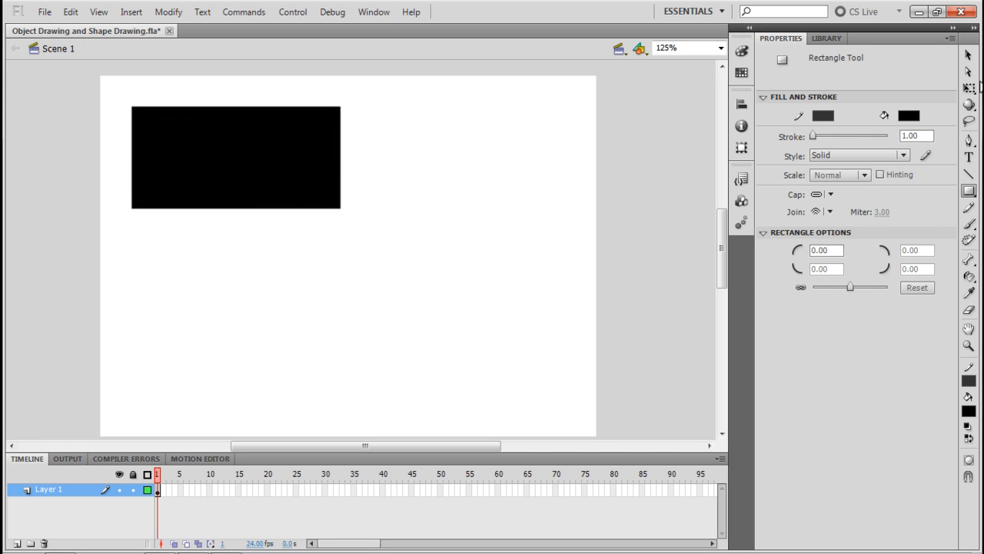
Step: Select only the rectangle's black fill and move it out of its outline to the stage's lower middle
{"action": "left_click", "coordinate": [969, 55]}
{"action": "left_click_drag", "start_coordinate": [415, 447], "coordinate": [193, 446]}
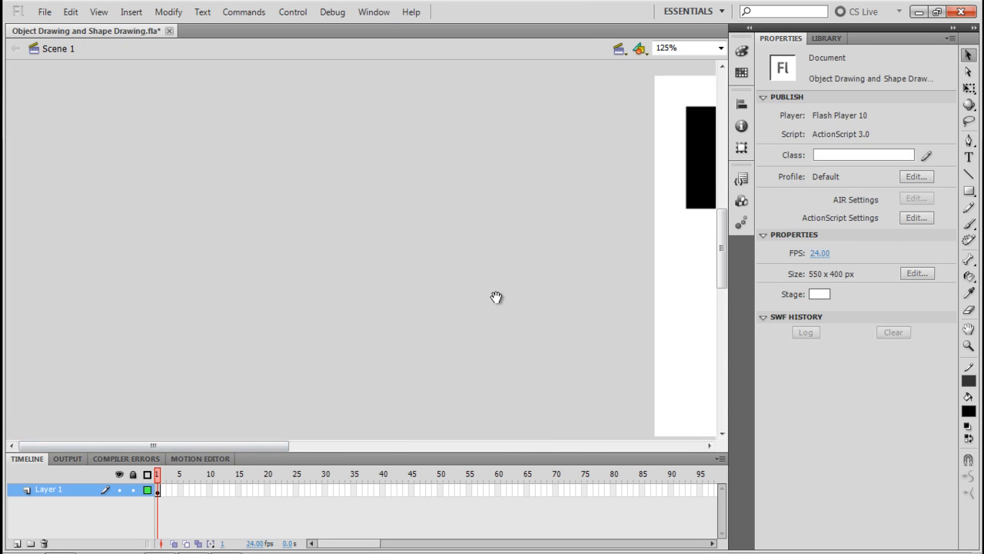
{"action": "key", "text": "space"}
{"action": "left_click_drag", "start_coordinate": [439, 315], "coordinate": [48, 318]}
{"action": "left_click_drag", "start_coordinate": [372, 318], "coordinate": [198, 318]}
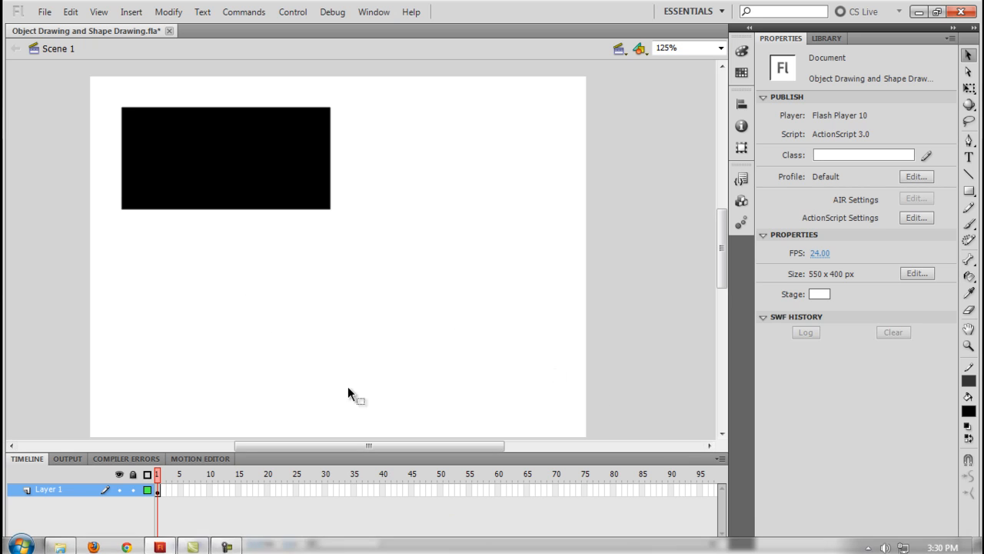
{"action": "left_click", "coordinate": [256, 177]}
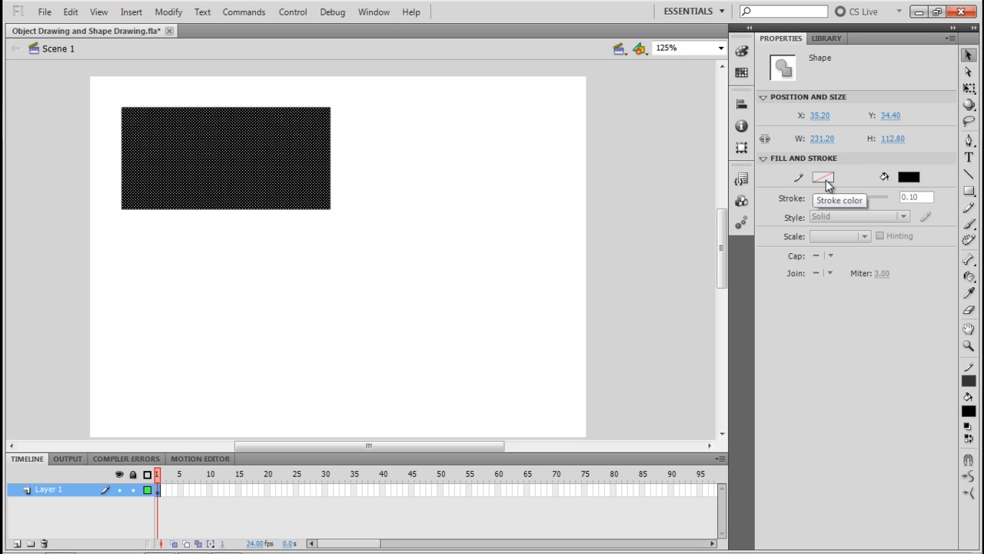
{"action": "left_click_drag", "start_coordinate": [224, 159], "coordinate": [362, 313]}
{"action": "left_click", "coordinate": [608, 249]}
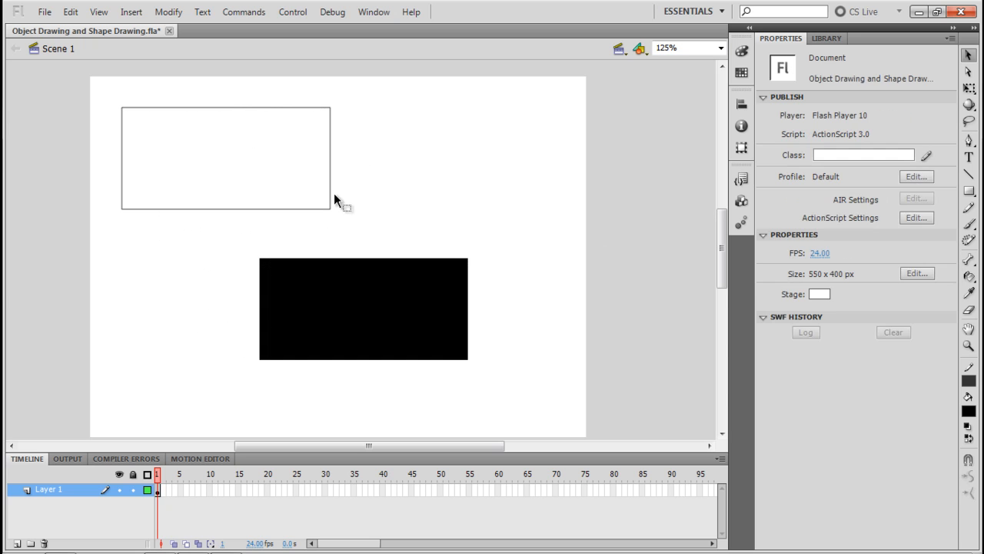
Step: Select all four sides of the empty rectangle outline and set their stroke thickness to 2.90
{"action": "left_click", "coordinate": [204, 209]}
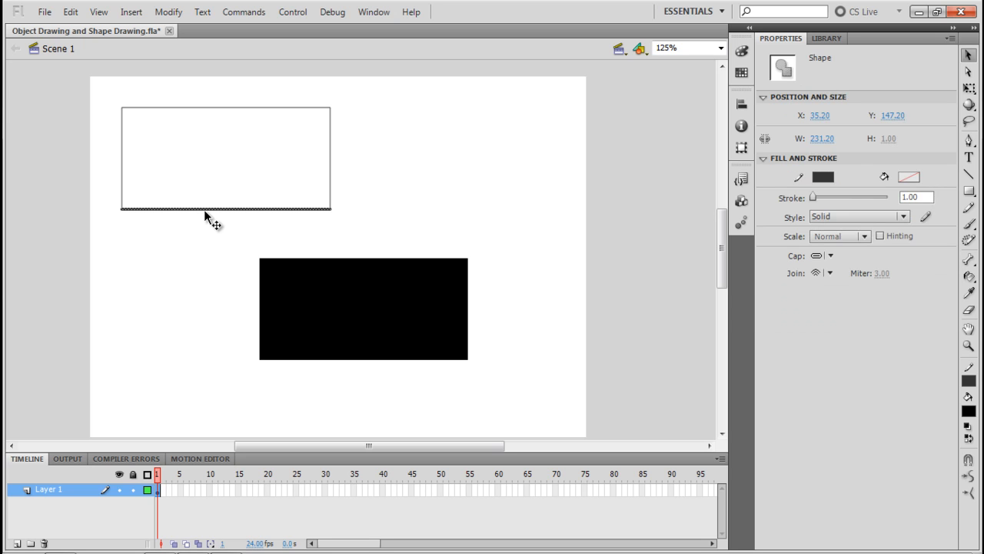
{"action": "double_click", "coordinate": [204, 209]}
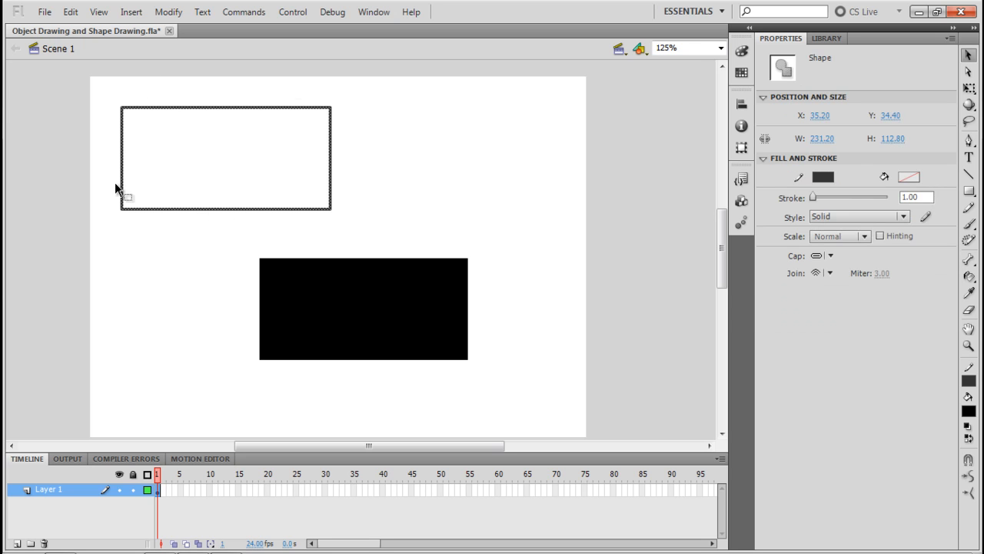
{"action": "mouse_move", "coordinate": [814, 200]}
{"action": "left_mouse_down"}
{"action": "mouse_move", "coordinate": [833, 200]}
{"action": "mouse_move", "coordinate": [814, 200]}
{"action": "left_mouse_up"}
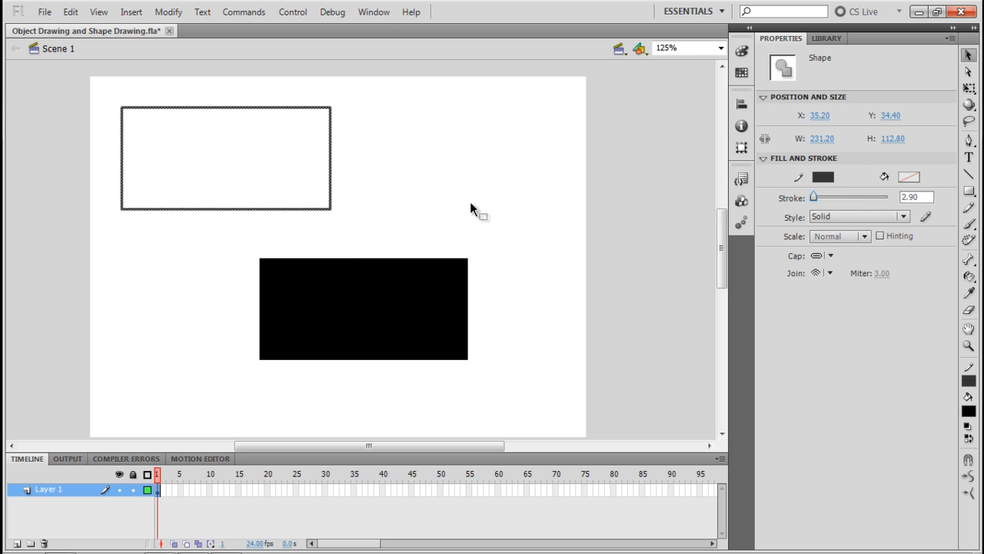
Step: Move the outline over the black fill and back to about X 34.4, Y 50.4, and fit the fill inside it
{"action": "left_click_drag", "start_coordinate": [275, 213], "coordinate": [350, 266]}
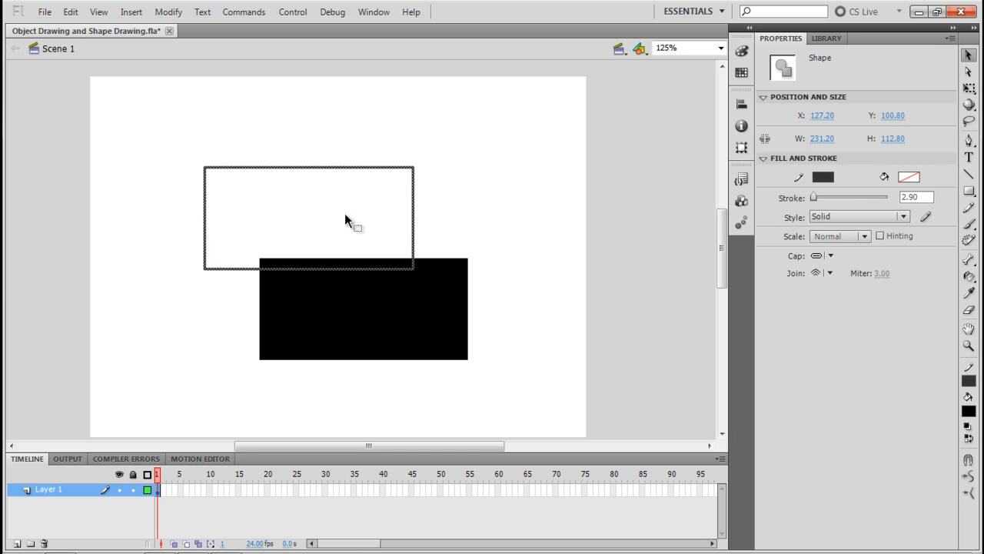
{"action": "left_click_drag", "start_coordinate": [418, 235], "coordinate": [335, 192]}
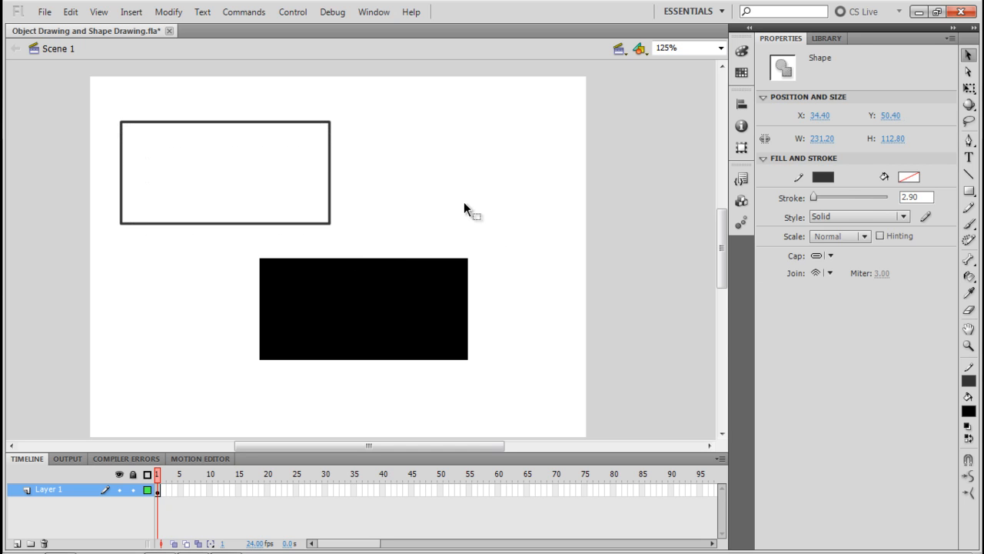
{"action": "left_click", "coordinate": [466, 208]}
{"action": "left_click_drag", "start_coordinate": [422, 318], "coordinate": [289, 186]}
{"action": "left_click", "coordinate": [410, 268]}
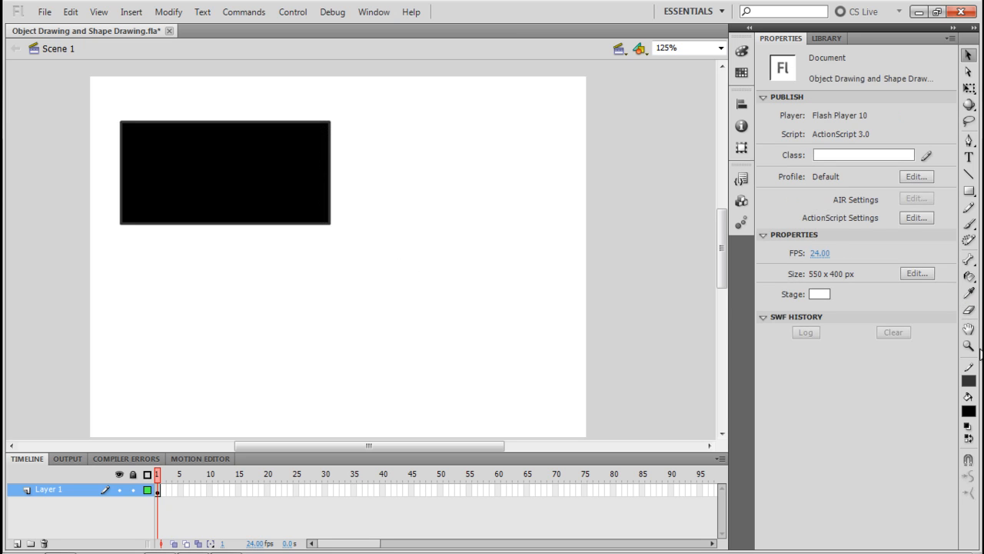
Step: With Object Drawing on, draw a second black rectangle about 221 × 115 px and move it as one piece to about X 116, Y 240
{"action": "left_click", "coordinate": [969, 192]}
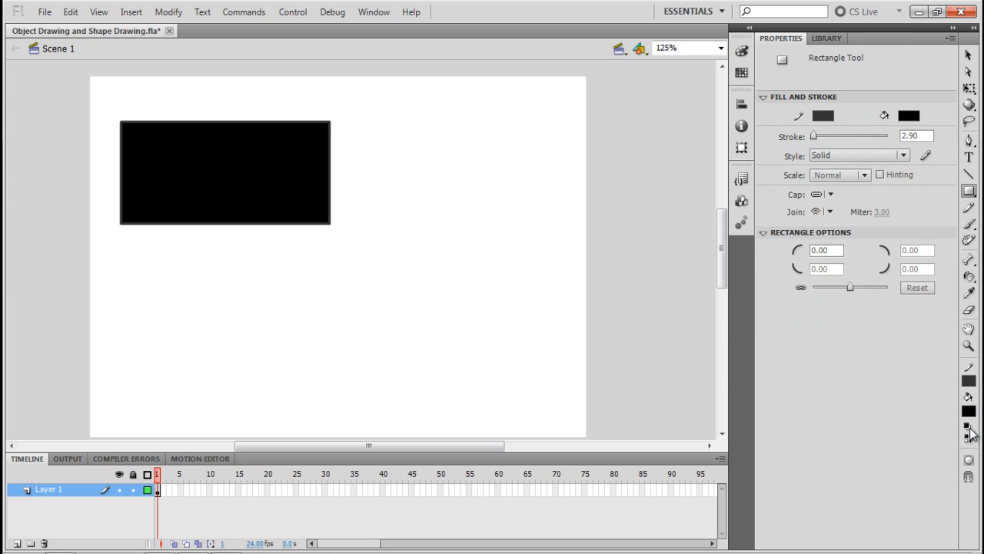
{"action": "left_click", "coordinate": [969, 460]}
{"action": "mouse_move", "coordinate": [358, 123]}
{"action": "left_mouse_down"}
{"action": "mouse_move", "coordinate": [406, 208]}
{"action": "mouse_move", "coordinate": [559, 228]}
{"action": "left_mouse_up"}
{"action": "left_click", "coordinate": [969, 55]}
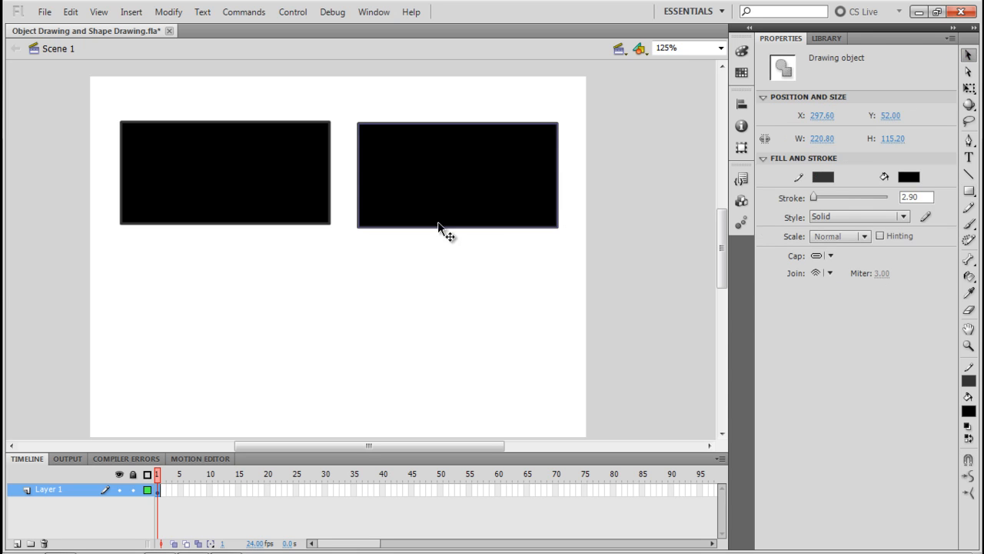
{"action": "left_click_drag", "start_coordinate": [430, 229], "coordinate": [268, 399]}
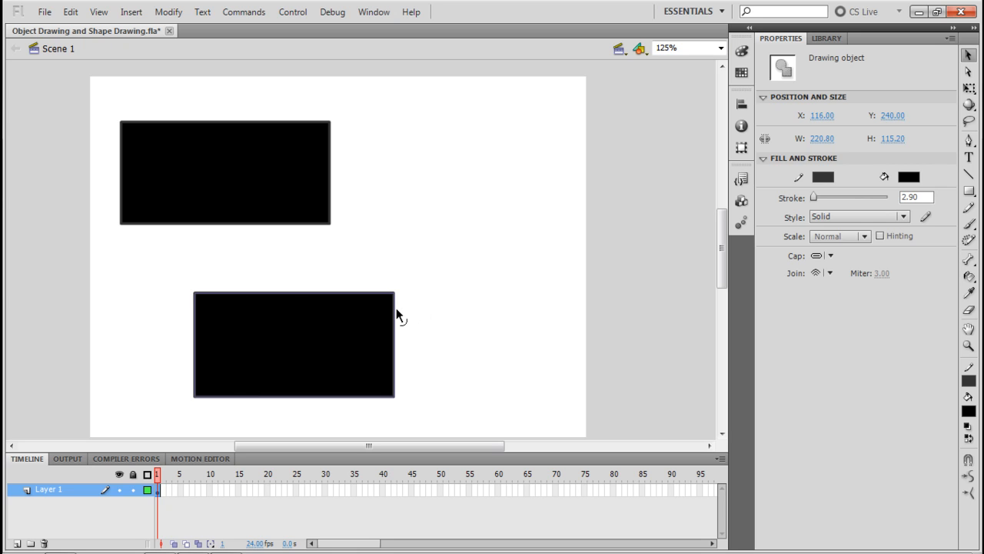
Step: Move the lower black drawing object as one piece up and to the right, to about X 148, Y 223.2
{"action": "double_click", "coordinate": [396, 308]}
{"action": "double_click", "coordinate": [467, 314]}
{"action": "left_click_drag", "start_coordinate": [396, 316], "coordinate": [511, 289]}
{"action": "left_click_drag", "start_coordinate": [309, 323], "coordinate": [224, 346]}
Step: Open the lower drawing object for editing and pull its whole outline away from the black fill
{"action": "double_click", "coordinate": [395, 365]}
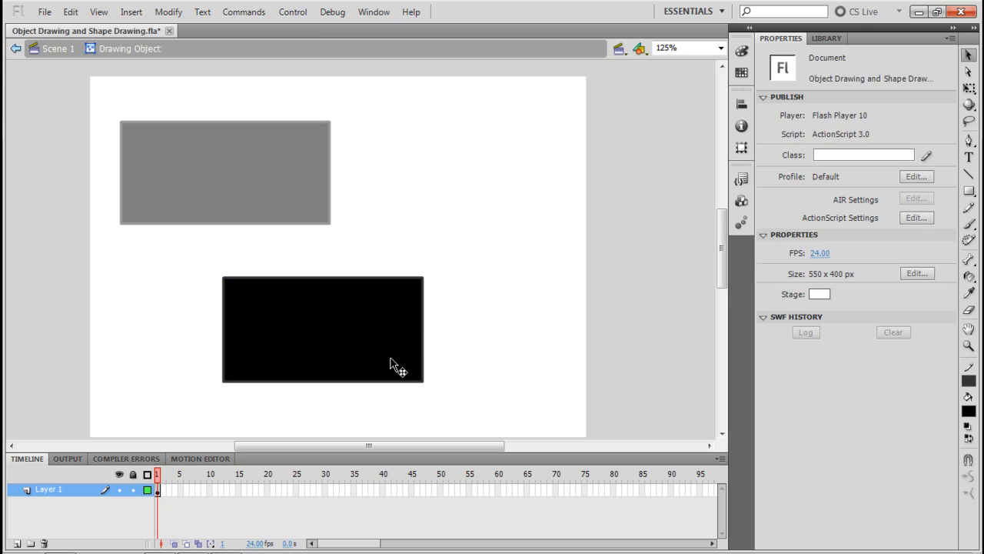
{"action": "left_click", "coordinate": [425, 320]}
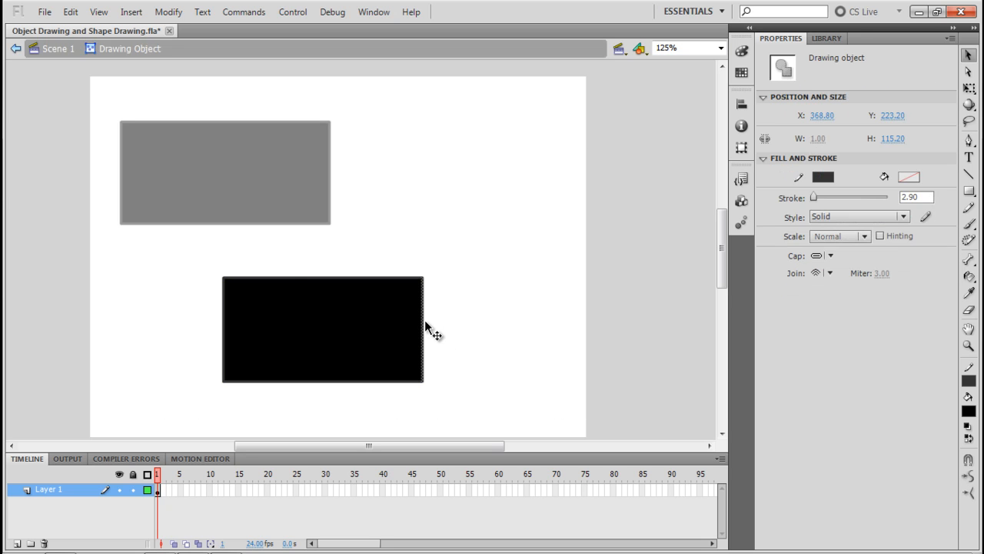
{"action": "left_click_drag", "start_coordinate": [425, 321], "coordinate": [550, 290]}
{"action": "left_click_drag", "start_coordinate": [258, 339], "coordinate": [201, 360]}
{"action": "left_click", "coordinate": [390, 321]}
Step: Undo the moves made inside the drawing object and return to the main scene
{"action": "key", "text": "ctrl+z"}
{"action": "key", "text": "ctrl+z"}
{"action": "key", "text": "ctrl+z"}
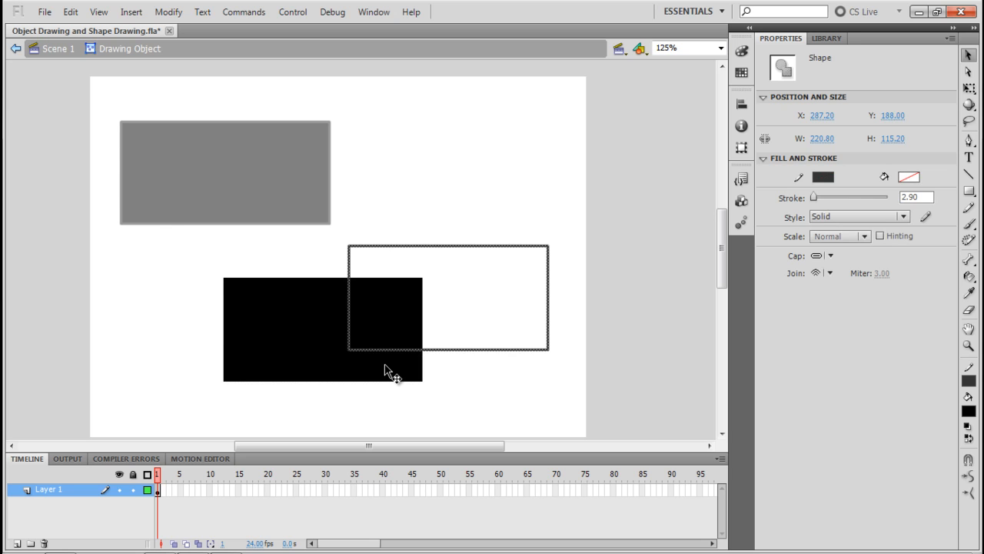
{"action": "double_click", "coordinate": [613, 320]}
{"action": "key", "text": "ctrl+z"}
{"action": "key", "text": "ctrl+z"}
{"action": "left_click", "coordinate": [591, 323]}
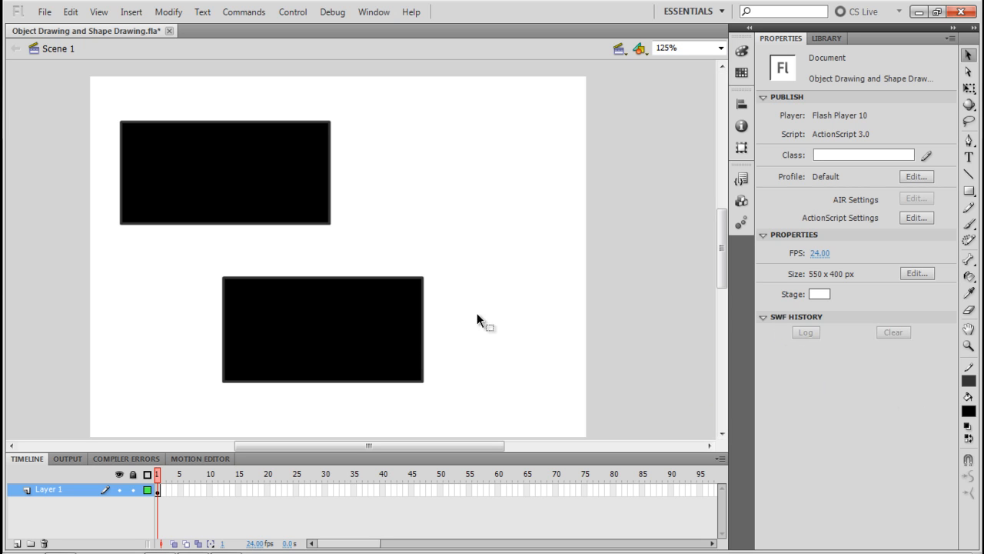
Step: Select only the right-hand part of the upper rectangle shape and move it right to split it from the rest
{"action": "left_click", "coordinate": [286, 187]}
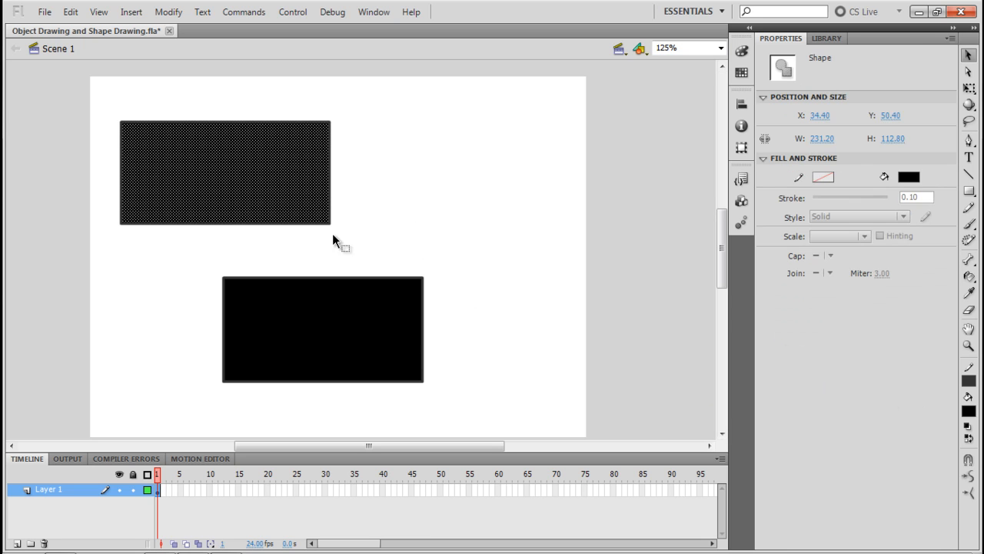
{"action": "left_click", "coordinate": [248, 94]}
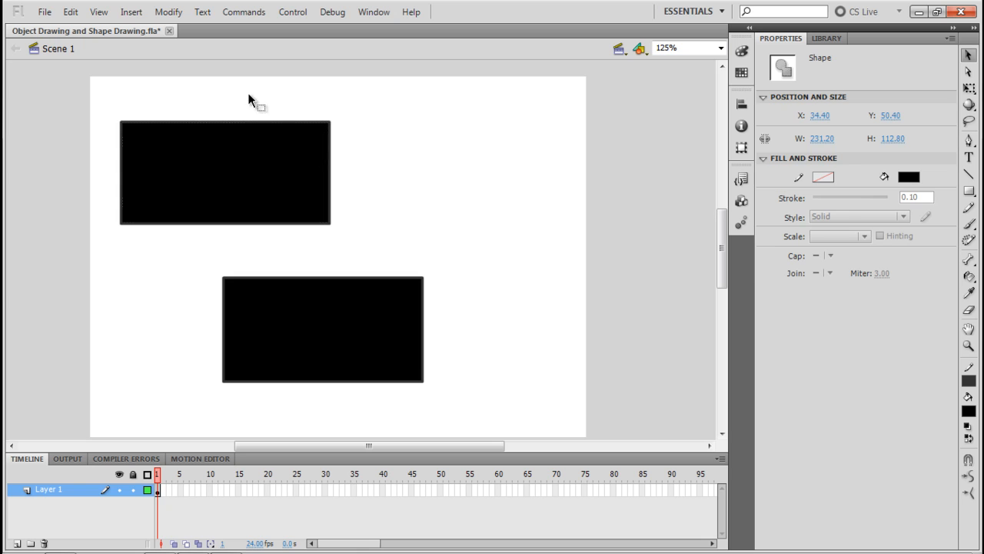
{"action": "left_click_drag", "start_coordinate": [246, 83], "coordinate": [359, 234]}
{"action": "left_click_drag", "start_coordinate": [284, 177], "coordinate": [313, 177]}
{"action": "left_click", "coordinate": [458, 179]}
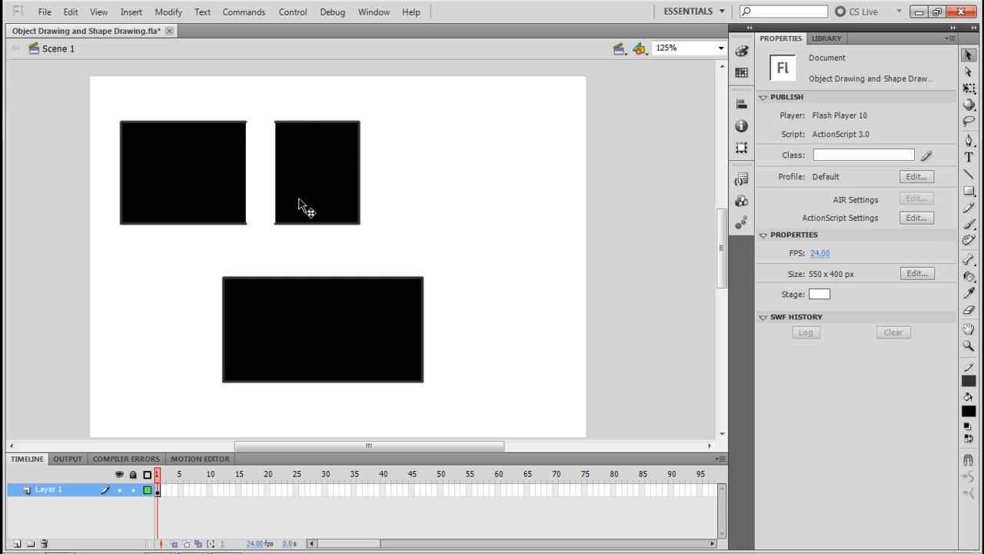
Step: Cut the upper-right and lower-right corners off the separated right-hand piece and pull them away from it
{"action": "left_click_drag", "start_coordinate": [382, 223], "coordinate": [255, 102]}
{"action": "left_click", "coordinate": [444, 224]}
{"action": "left_click_drag", "start_coordinate": [320, 100], "coordinate": [377, 138]}
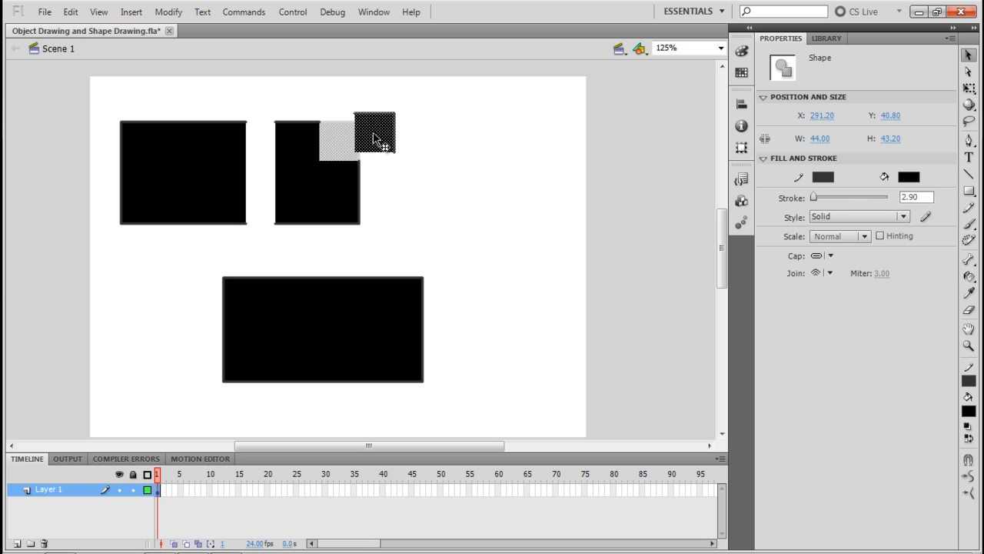
{"action": "left_click", "coordinate": [421, 188]}
{"action": "left_click_drag", "start_coordinate": [391, 206], "coordinate": [381, 232]}
{"action": "left_click", "coordinate": [452, 288]}
Step: Marquee over part of the lower drawing object and move the object as one piece to about X 244.8, Y 238.4
{"action": "left_click", "coordinate": [308, 332]}
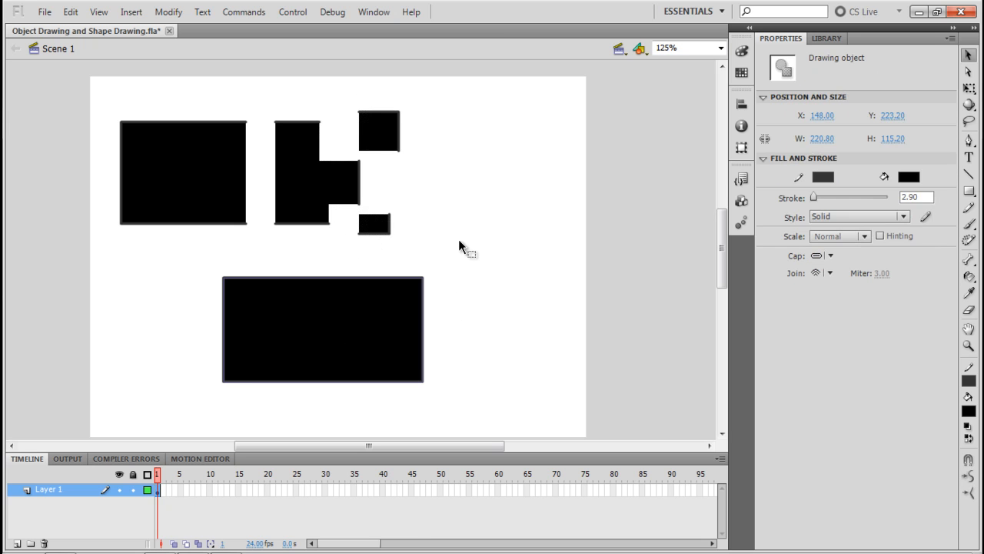
{"action": "left_click_drag", "start_coordinate": [405, 287], "coordinate": [510, 253]}
{"action": "mouse_move", "coordinate": [487, 307]}
{"action": "left_mouse_down"}
{"action": "mouse_move", "coordinate": [345, 379]}
{"action": "mouse_move", "coordinate": [463, 361]}
{"action": "mouse_move", "coordinate": [439, 358]}
{"action": "left_mouse_up"}
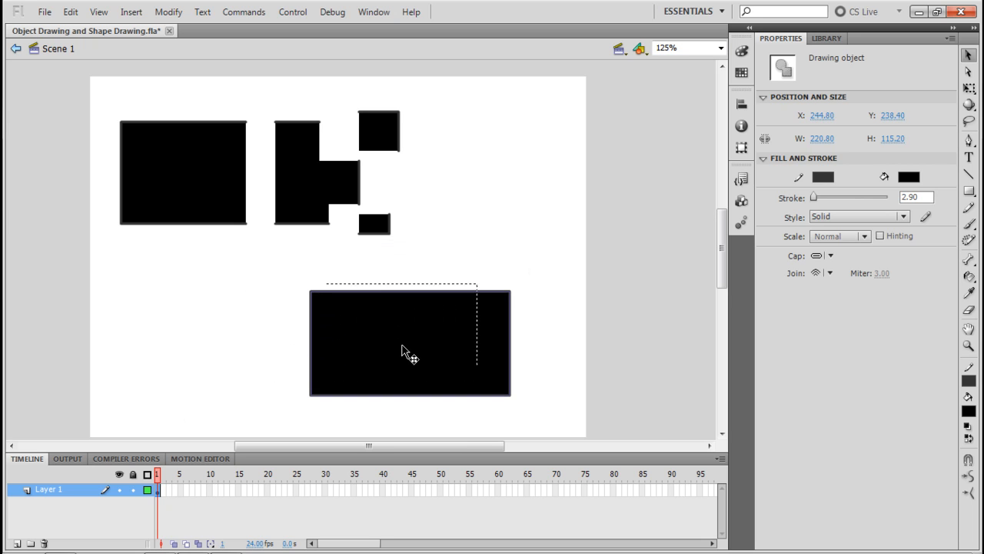
Step: Inside the lower drawing object, split a narrow strip off the upper-right corner and move the remaining shape to the left
{"action": "double_click", "coordinate": [404, 348]}
{"action": "left_click_drag", "start_coordinate": [516, 326], "coordinate": [516, 283]}
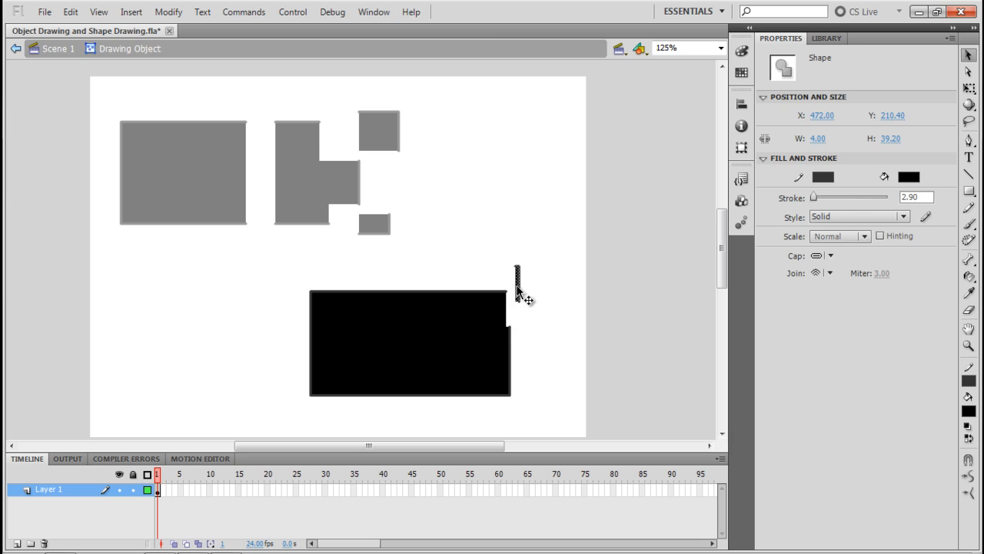
{"action": "double_click", "coordinate": [390, 314]}
{"action": "left_click_drag", "start_coordinate": [388, 330], "coordinate": [266, 338]}
{"action": "left_click", "coordinate": [490, 349]}
{"action": "left_click", "coordinate": [306, 352]}
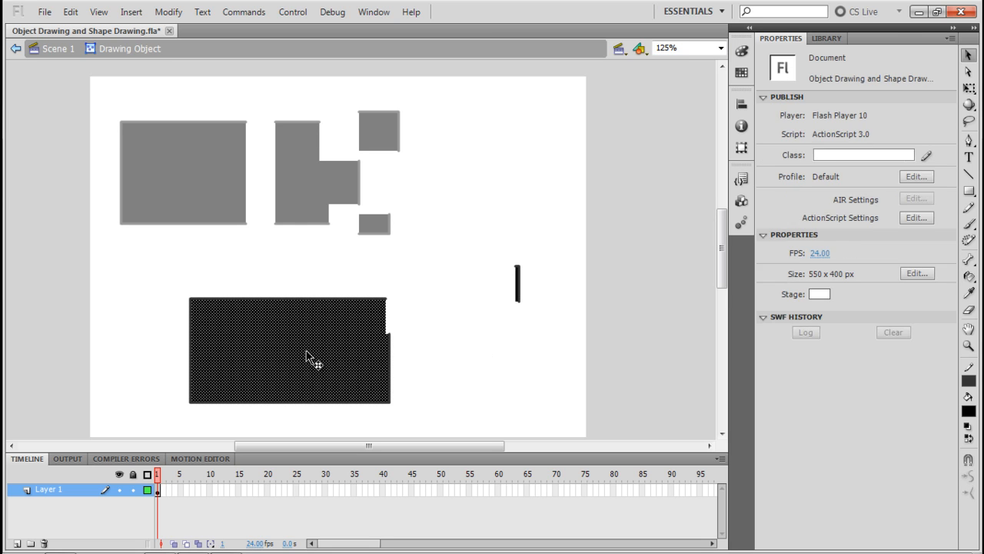
Step: Move the remaining shape back toward the strip, and undo the edits made inside the drawing object
{"action": "left_click", "coordinate": [430, 337]}
{"action": "left_click_drag", "start_coordinate": [340, 353], "coordinate": [461, 347]}
{"action": "left_click", "coordinate": [526, 337]}
{"action": "key", "text": "ctrl+z"}
{"action": "key", "text": "ctrl+z"}
{"action": "double_click", "coordinate": [512, 162]}
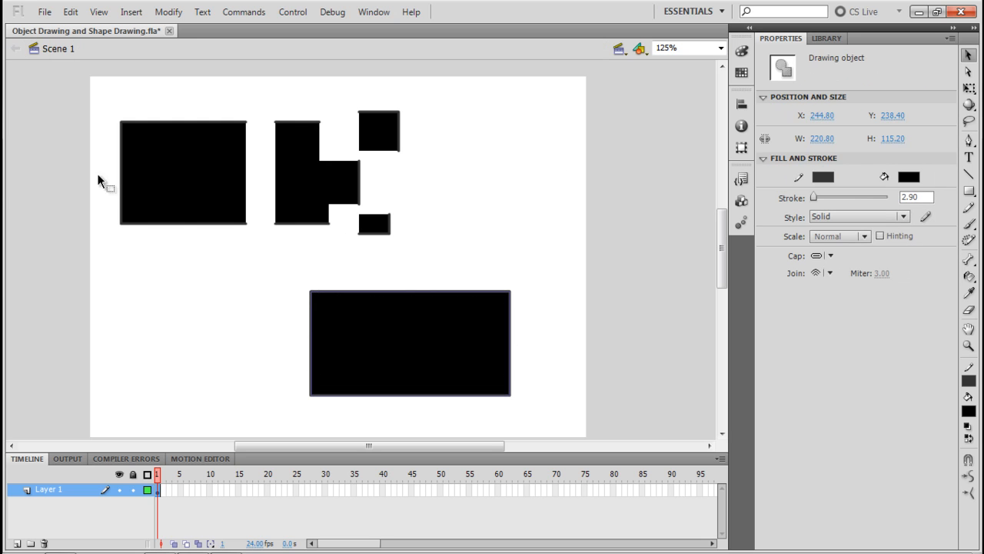
Step: Cut the lower-left and upper-left corners off the large left-hand shape piece and pull them away from it
{"action": "left_click", "coordinate": [147, 186]}
{"action": "left_click_drag", "start_coordinate": [94, 199], "coordinate": [138, 269]}
{"action": "left_click", "coordinate": [203, 289]}
{"action": "left_click_drag", "start_coordinate": [106, 121], "coordinate": [133, 112]}
{"action": "left_click", "coordinate": [303, 236]}
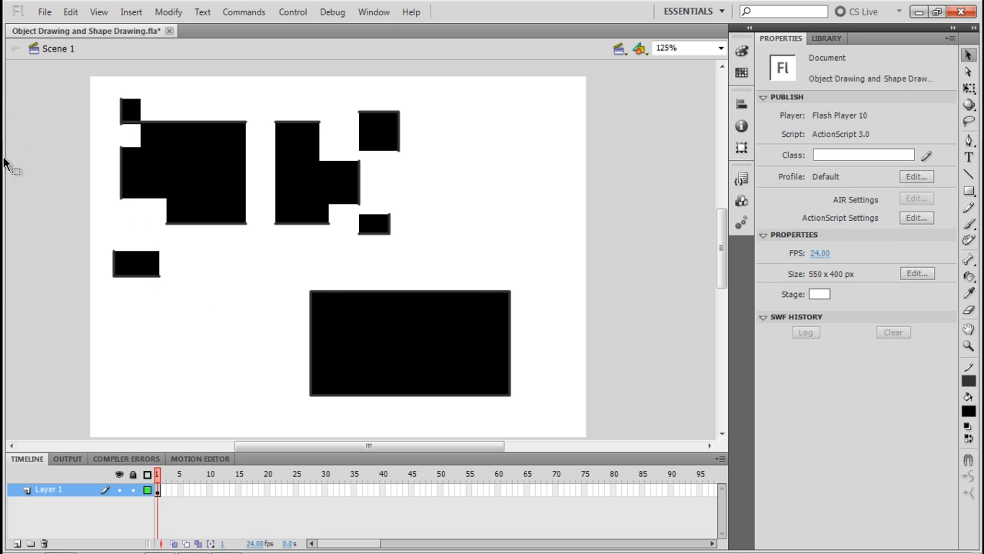
Step: Select everything on the stage and delete it
{"action": "key", "text": "ctrl+a"}
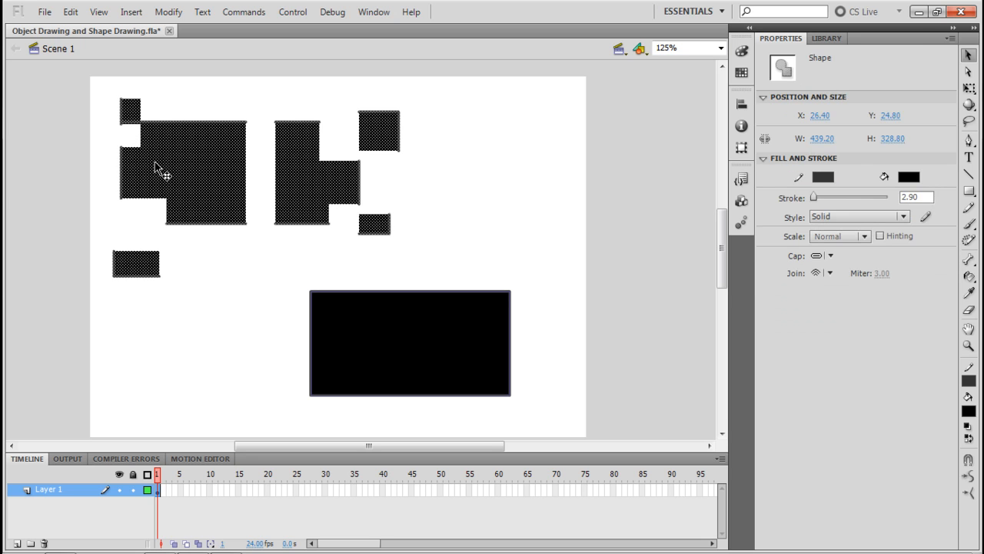
{"action": "key", "text": "Delete"}
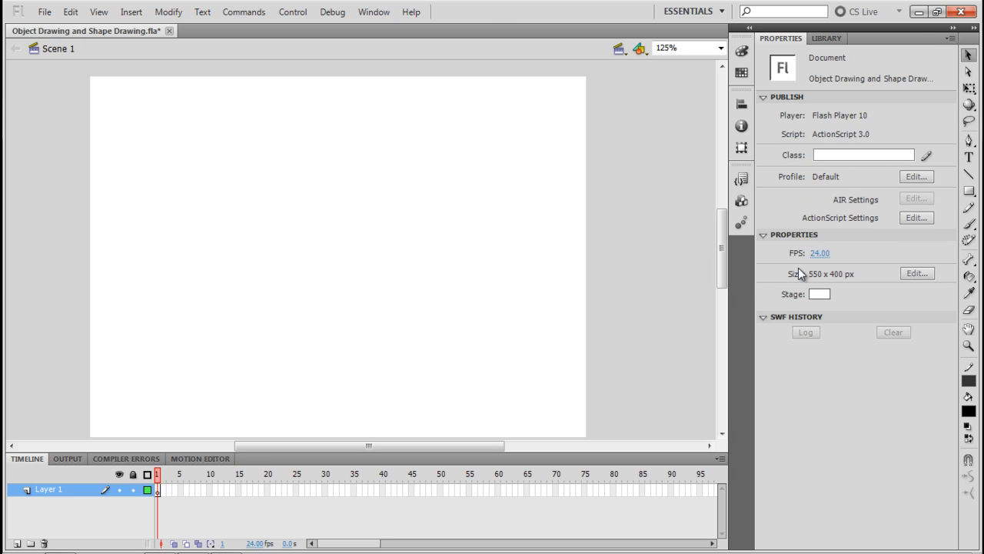
Step: With the Rectangle Tool and Object Drawing on, draw a black rectangle about 178 × 83 px near the stage's upper-left corner
{"action": "left_click", "coordinate": [969, 191]}
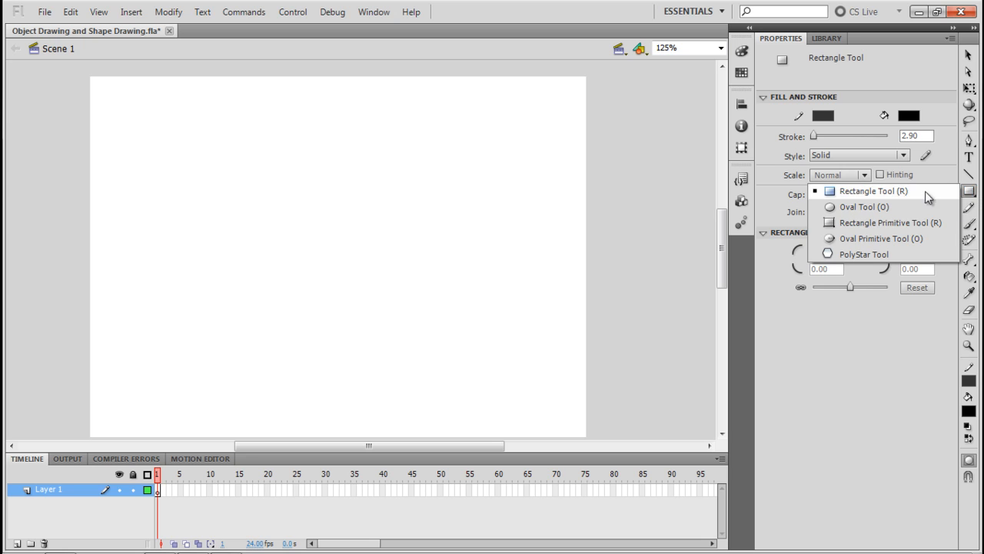
{"action": "left_click", "coordinate": [885, 191]}
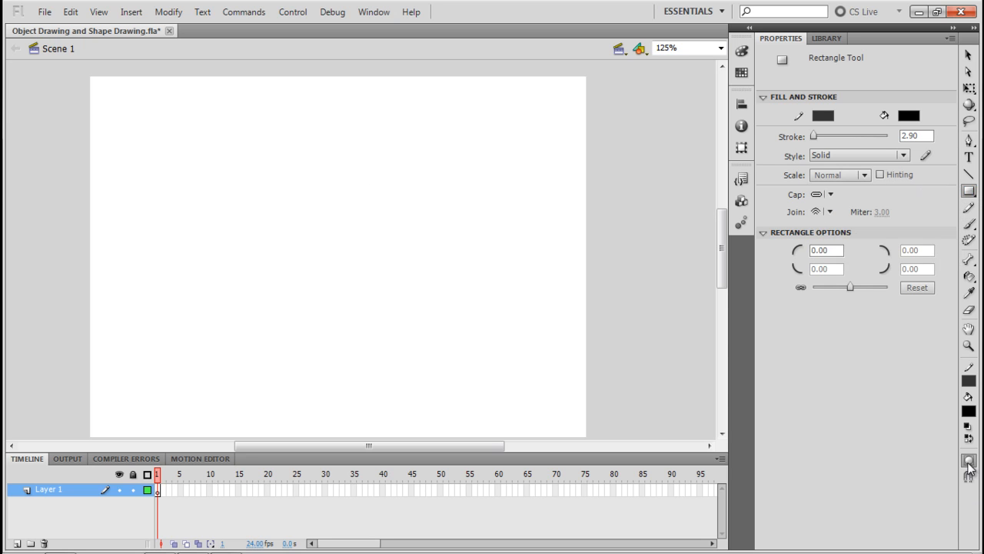
{"action": "left_click_drag", "start_coordinate": [130, 116], "coordinate": [291, 192]}
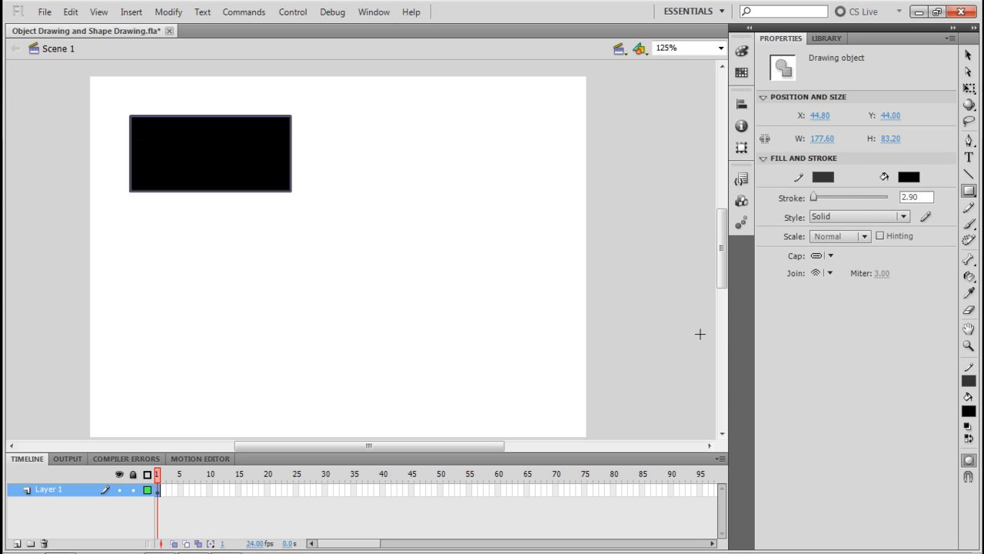
Step: Draw a rectangle primitive about 208 × 94 px on the stage to the right of the first rectangle
{"action": "left_click", "coordinate": [963, 192]}
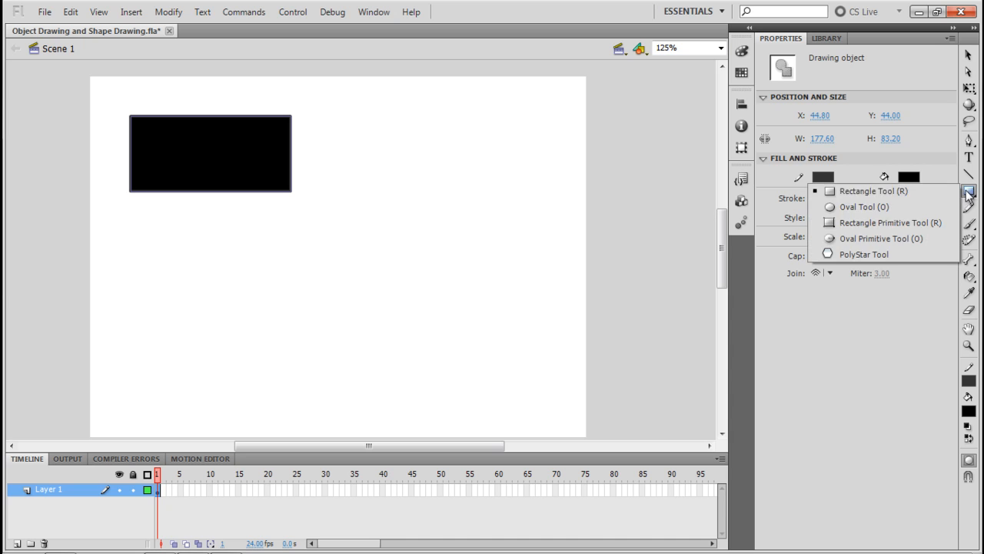
{"action": "left_click", "coordinate": [926, 225]}
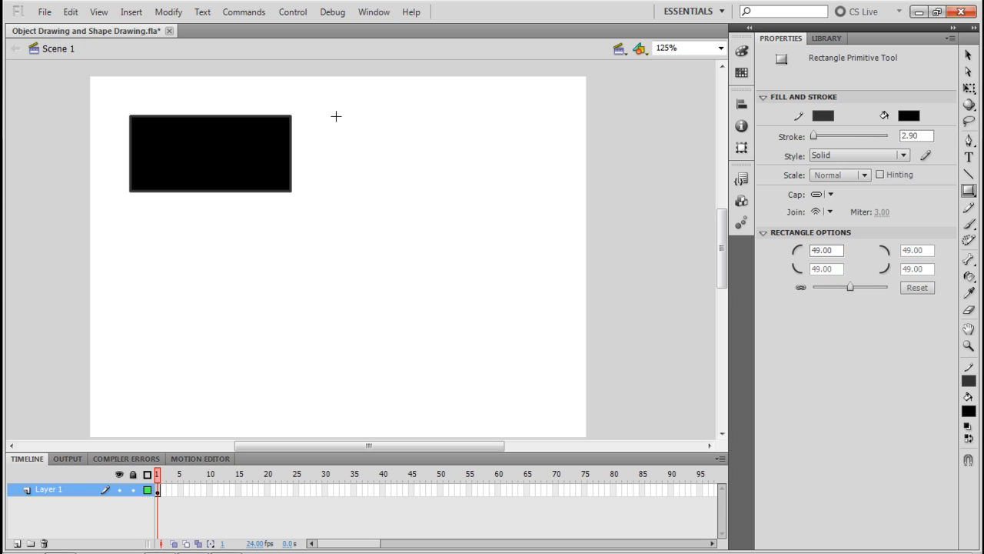
{"action": "left_click_drag", "start_coordinate": [336, 112], "coordinate": [520, 200]}
{"action": "key", "text": "ctrl+z"}
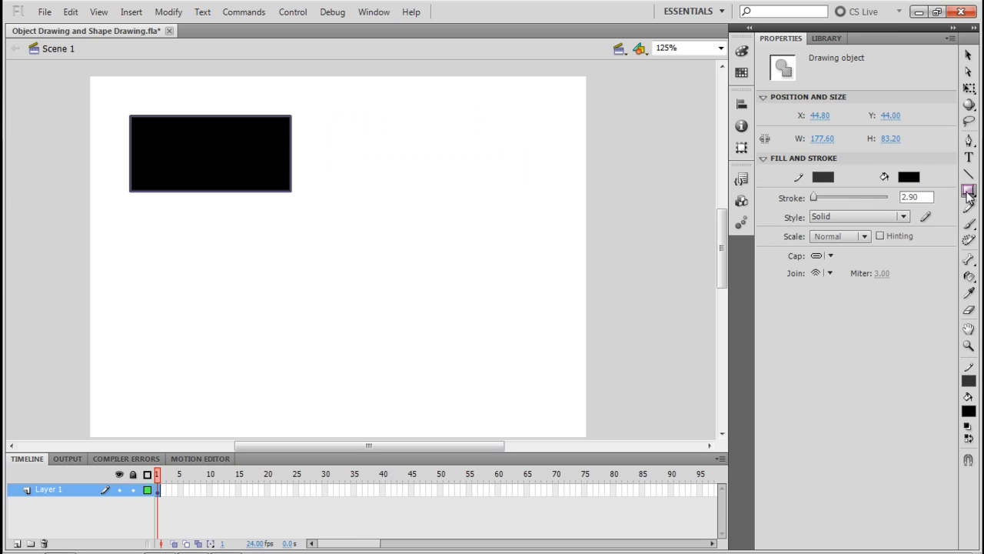
{"action": "left_click_drag", "start_coordinate": [971, 198], "coordinate": [932, 196]}
{"action": "left_click_drag", "start_coordinate": [378, 119], "coordinate": [567, 204]}
Step: Set the rectangle primitive's corner radius to 0 and move it closer to the first rectangle
{"action": "left_click", "coordinate": [835, 311]}
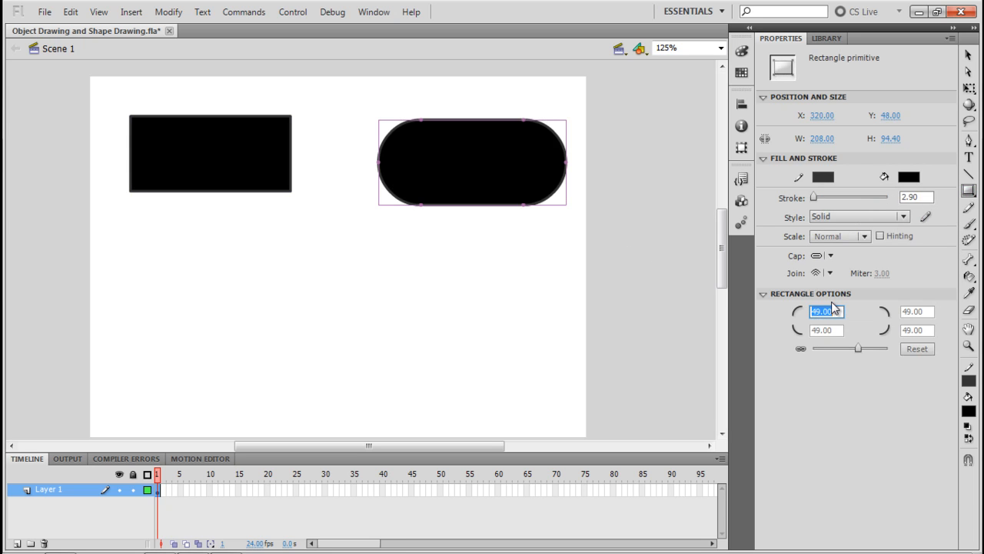
{"action": "type", "text": "0"}
{"action": "key", "text": "Return"}
{"action": "left_click", "coordinate": [974, 62]}
{"action": "left_click", "coordinate": [457, 326]}
{"action": "left_click_drag", "start_coordinate": [488, 192], "coordinate": [439, 181]}
{"action": "left_click", "coordinate": [462, 252]}
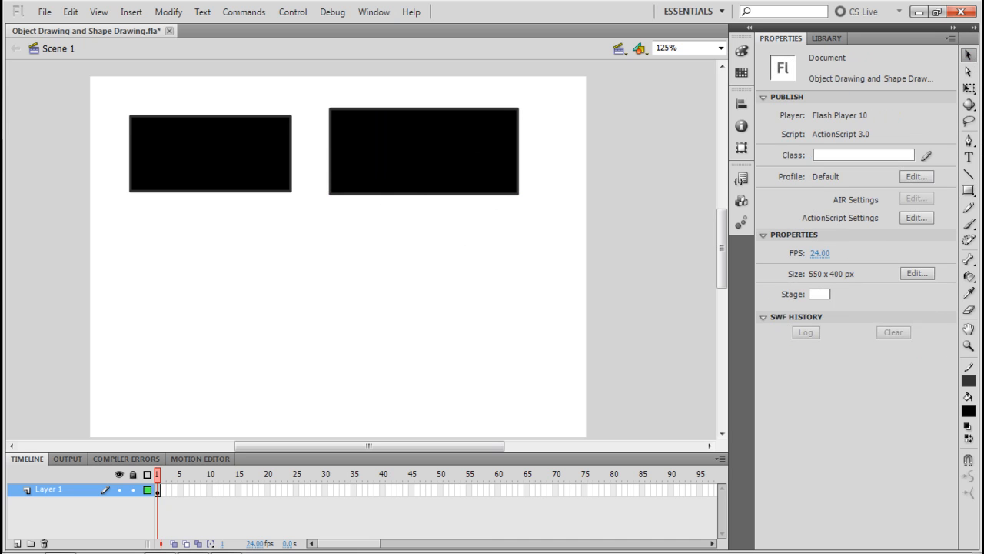
Step: Set the corner radius for the regular Rectangle Tool to 20 before drawing
{"action": "left_click", "coordinate": [969, 190]}
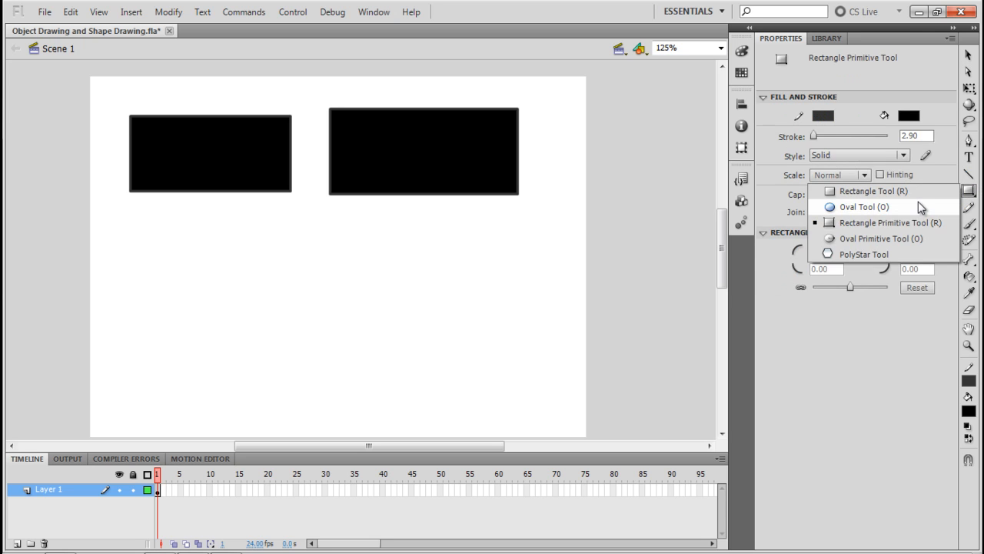
{"action": "left_click", "coordinate": [918, 196]}
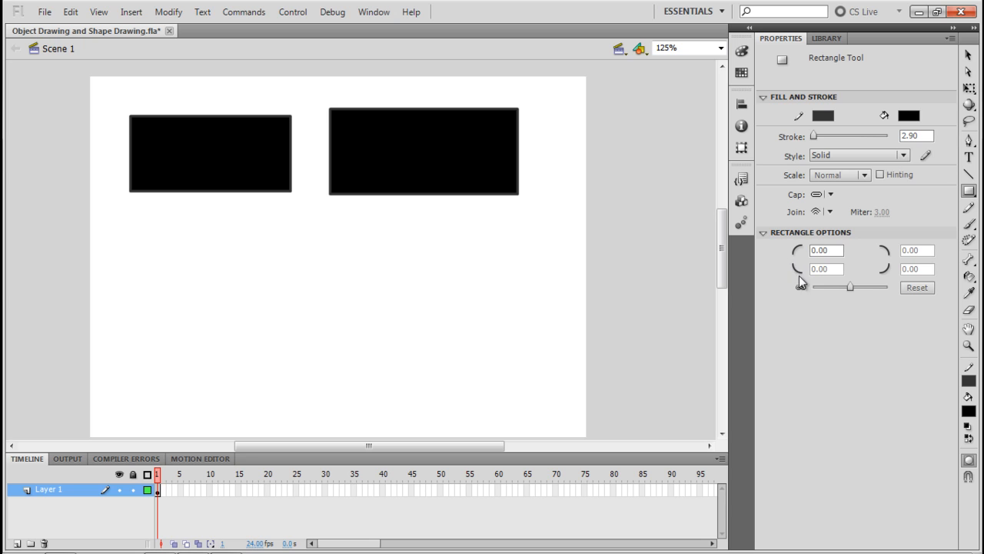
{"action": "mouse_move", "coordinate": [853, 287]}
{"action": "left_mouse_down"}
{"action": "mouse_move", "coordinate": [842, 287]}
{"action": "mouse_move", "coordinate": [857, 287]}
{"action": "left_mouse_up"}
{"action": "left_click", "coordinate": [816, 252]}
{"action": "type", "text": "20"}
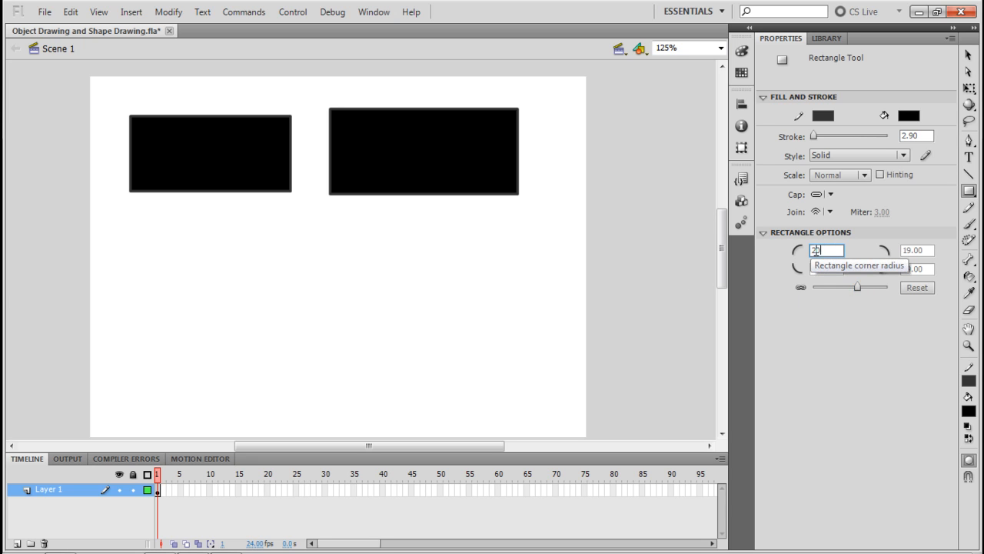
{"action": "key", "text": "Return"}
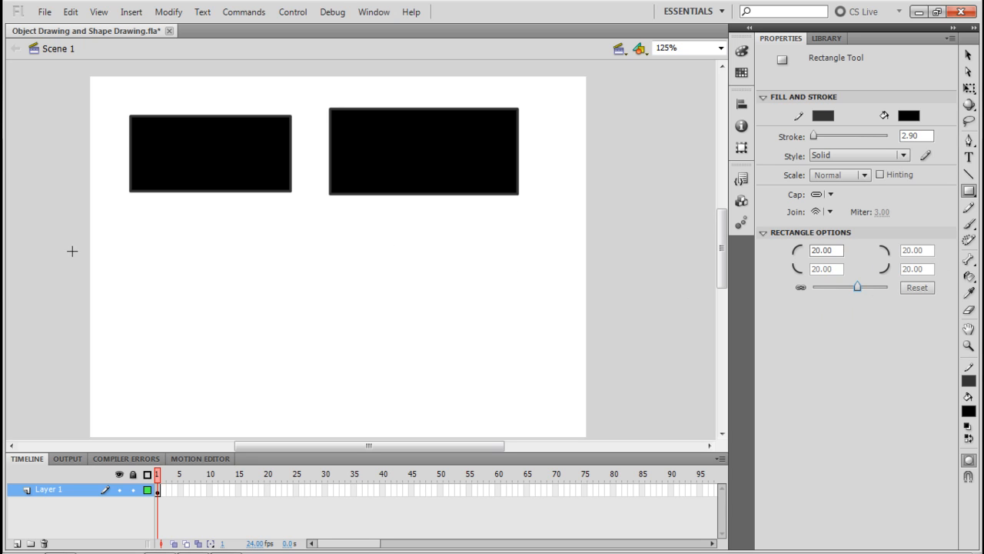
Step: Draw a rounded rectangle about 195 × 102 px below the first rectangle and deselect it
{"action": "left_click_drag", "start_coordinate": [143, 257], "coordinate": [320, 349]}
{"action": "left_click", "coordinate": [969, 55]}
{"action": "left_click", "coordinate": [451, 342]}
Step: Draw a rectangle primitive about 224 × 104 px with a corner radius of 2.65 beside the rounded rectangle
{"action": "left_click", "coordinate": [970, 191]}
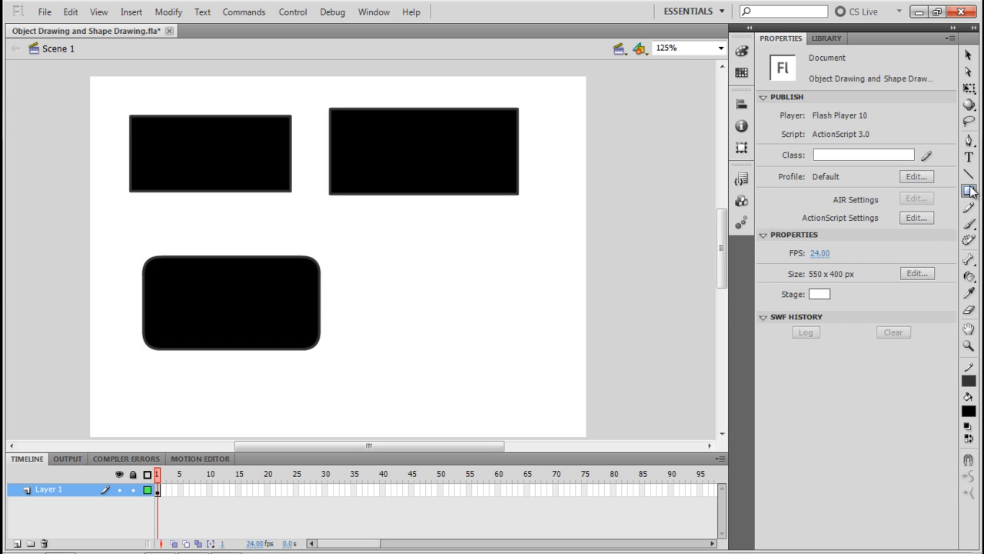
{"action": "left_click", "coordinate": [902, 226]}
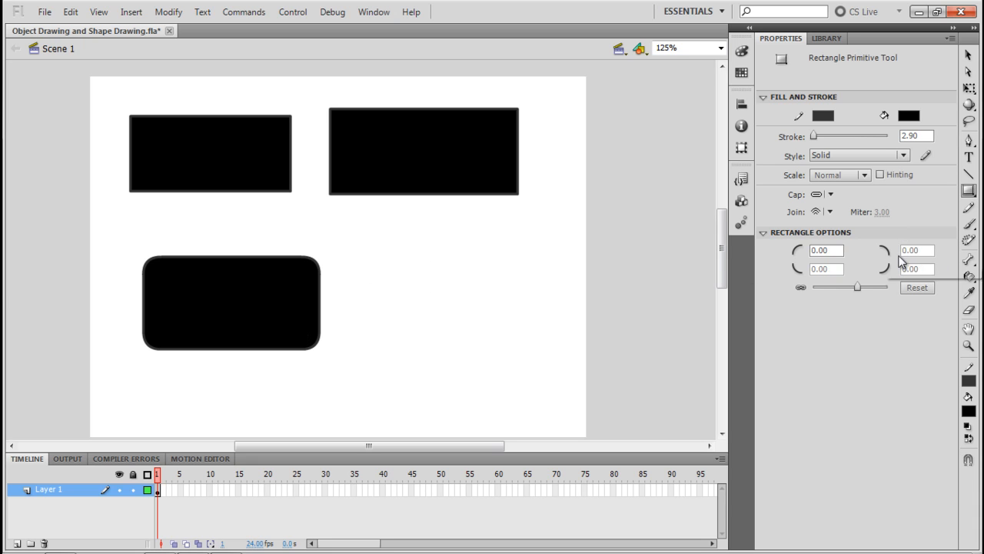
{"action": "mouse_move", "coordinate": [858, 289]}
{"action": "left_mouse_down"}
{"action": "mouse_move", "coordinate": [866, 293]}
{"action": "mouse_move", "coordinate": [852, 297]}
{"action": "left_mouse_up"}
{"action": "mouse_move", "coordinate": [342, 260]}
{"action": "left_mouse_down"}
{"action": "mouse_move", "coordinate": [488, 351]}
{"action": "mouse_move", "coordinate": [546, 353]}
{"action": "left_mouse_up"}
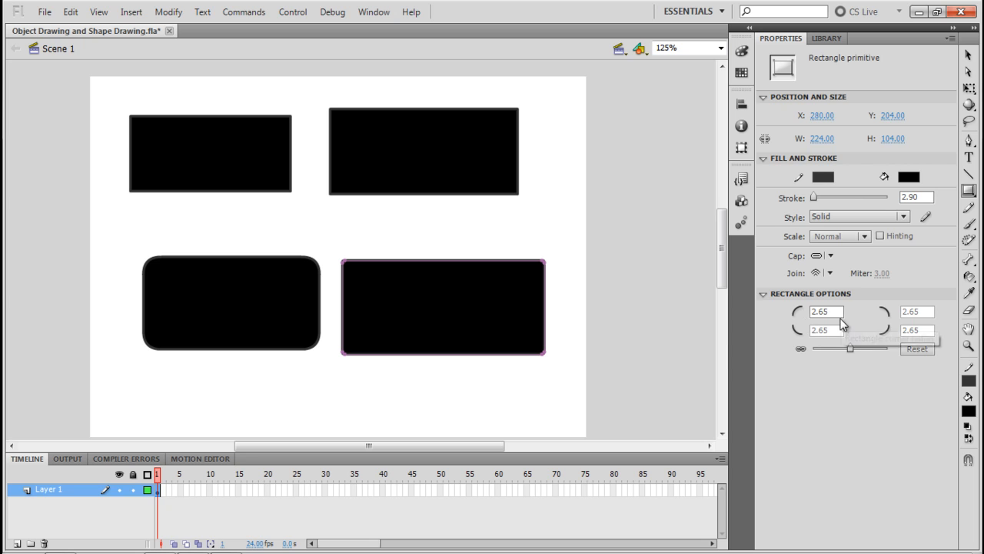
Step: Set the new rectangle primitive's corner radius to 20 and deselect it
{"action": "left_click", "coordinate": [835, 310]}
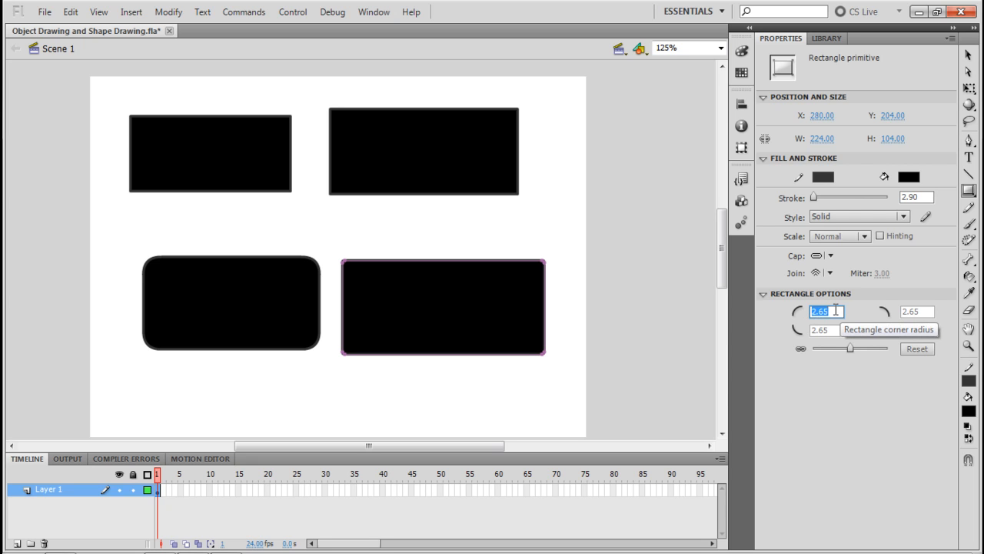
{"action": "type", "text": "20"}
{"action": "key", "text": "Return"}
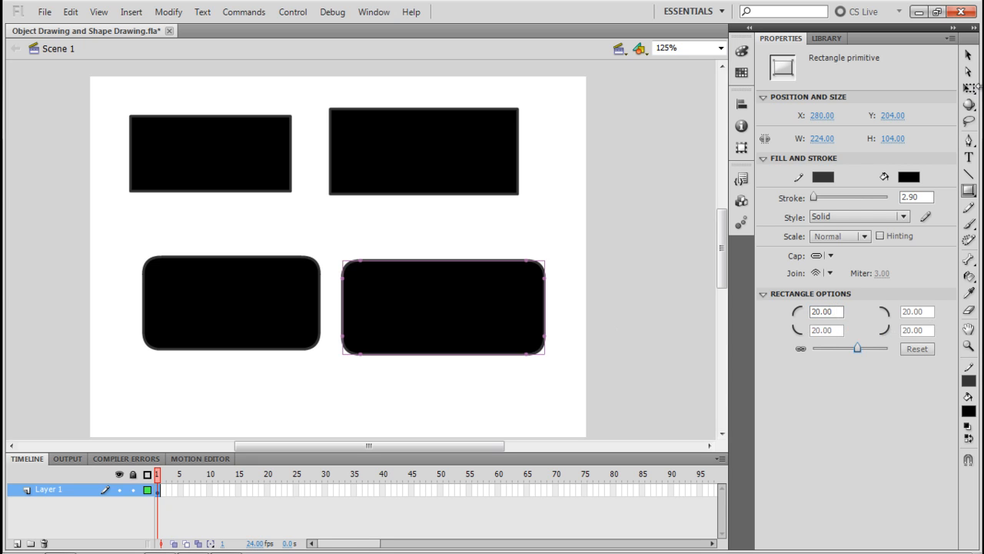
{"action": "key", "text": "v"}
{"action": "left_click", "coordinate": [649, 240]}
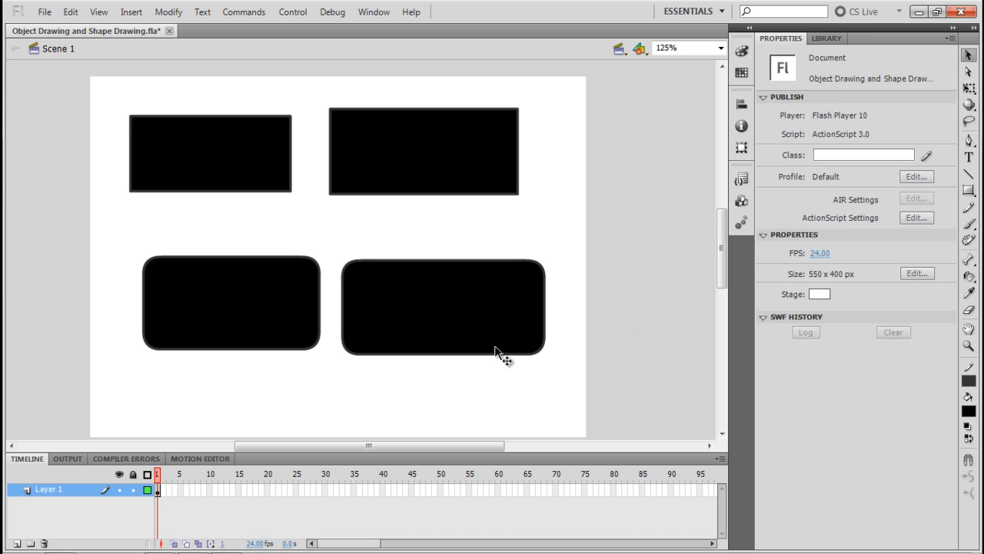
Step: Check the Rectangle Tool's corner options against the rounded drawing object's properties, and move that object to about X 44.8, Y 208.8
{"action": "left_click", "coordinate": [224, 327]}
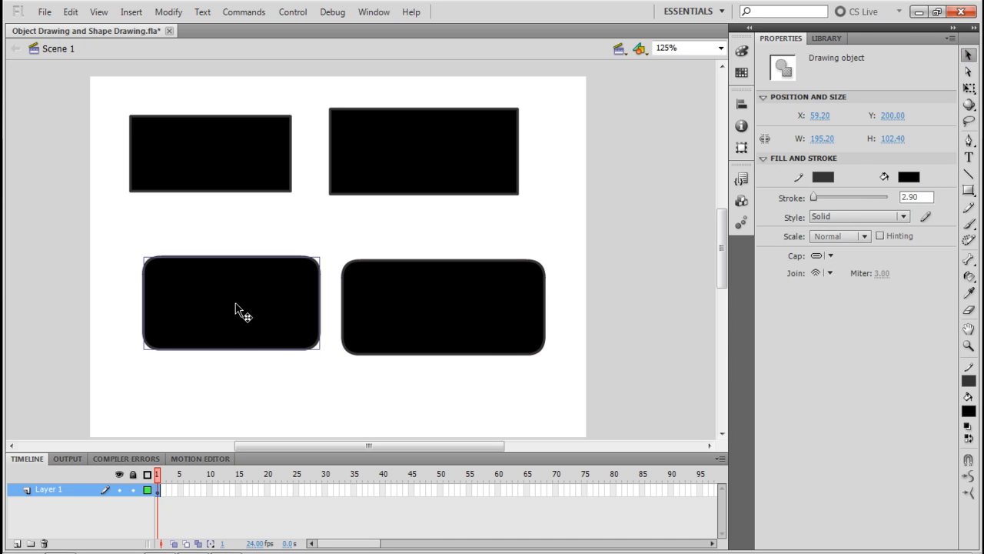
{"action": "left_click_drag", "start_coordinate": [237, 312], "coordinate": [237, 323]}
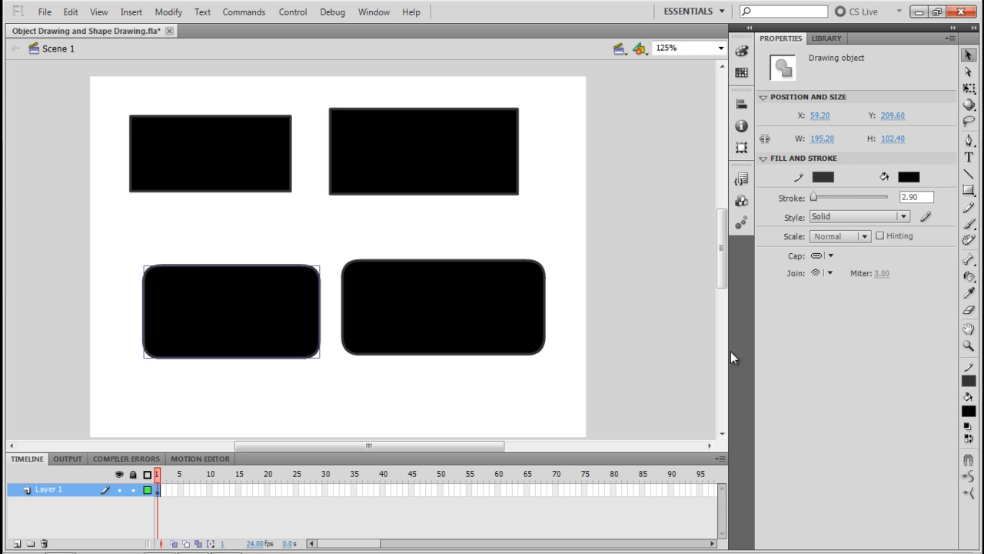
{"action": "left_click_drag", "start_coordinate": [966, 192], "coordinate": [905, 197]}
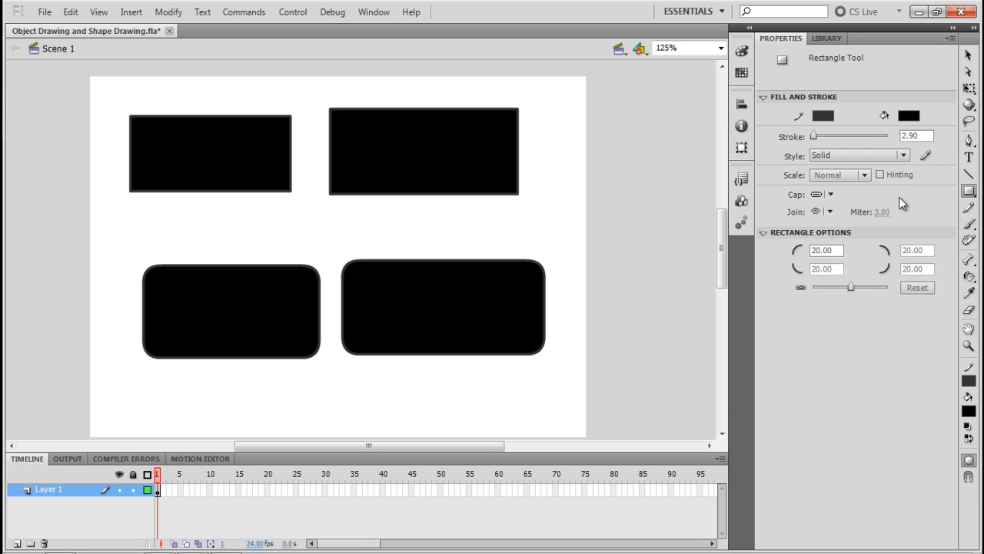
{"action": "left_click", "coordinate": [968, 56]}
{"action": "left_click", "coordinate": [207, 302]}
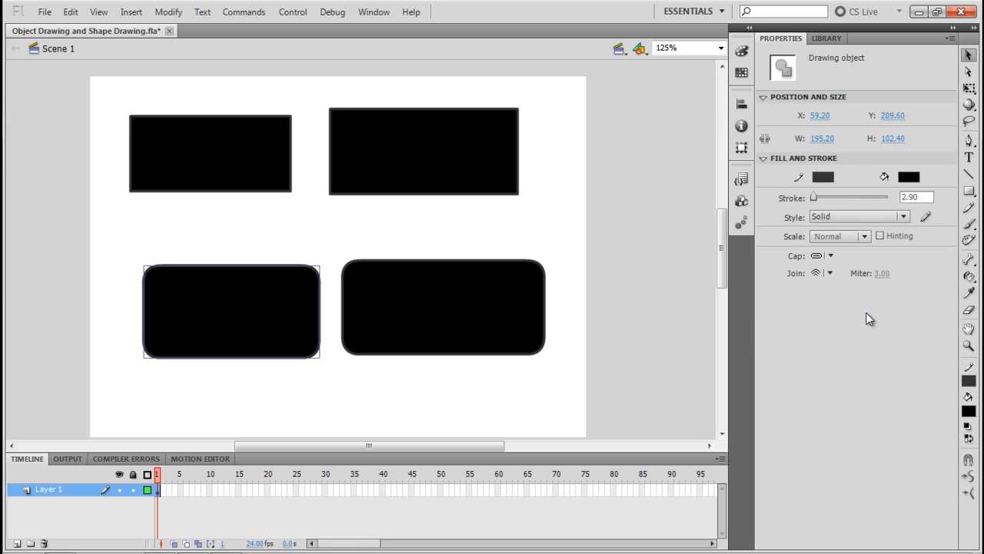
{"action": "left_click_drag", "start_coordinate": [230, 293], "coordinate": [216, 294]}
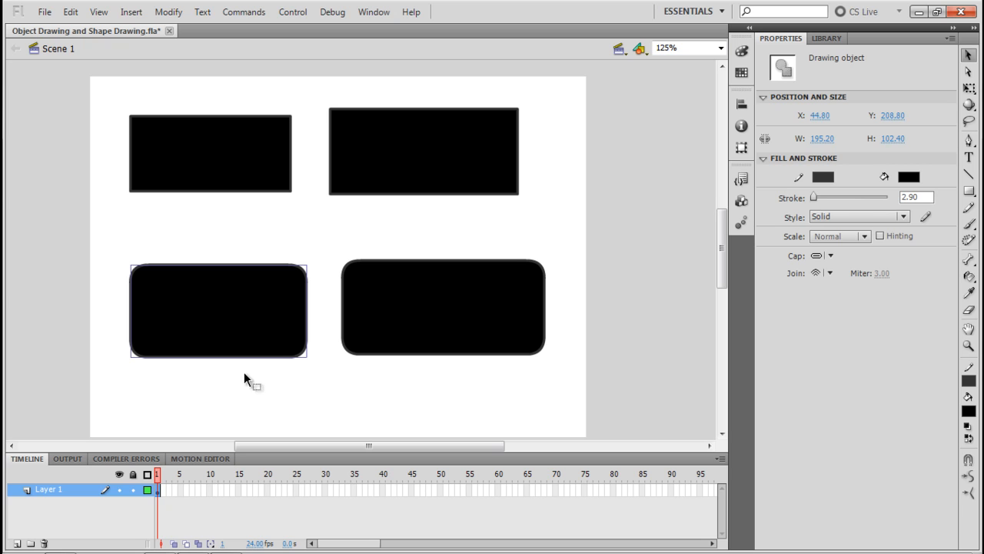
Step: Set the lower rectangle primitive's corner radius to 48.80 and deselect it
{"action": "left_click", "coordinate": [460, 310]}
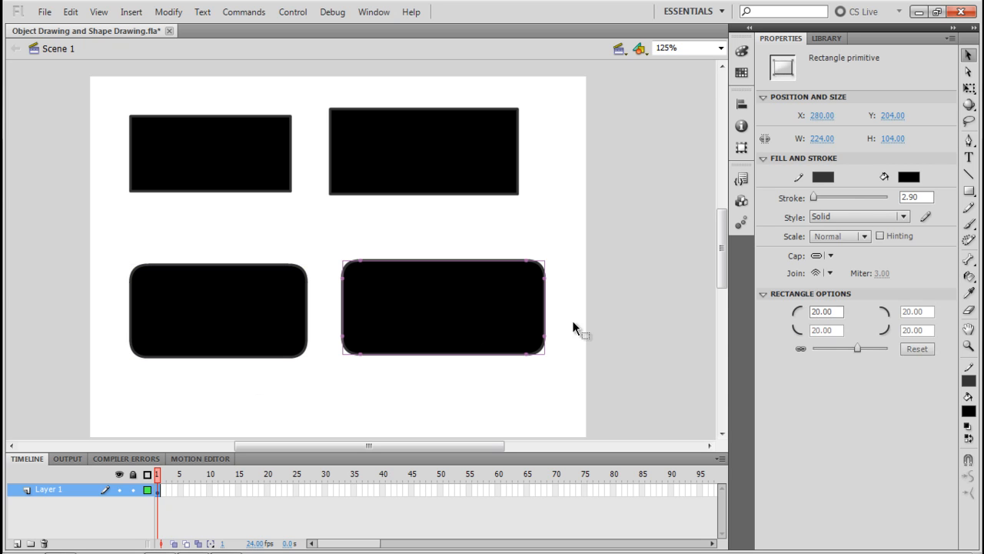
{"action": "mouse_move", "coordinate": [858, 345]}
{"action": "left_mouse_down"}
{"action": "mouse_move", "coordinate": [880, 349]}
{"action": "mouse_move", "coordinate": [808, 345]}
{"action": "mouse_move", "coordinate": [877, 346]}
{"action": "mouse_move", "coordinate": [868, 346]}
{"action": "left_mouse_up"}
{"action": "left_click", "coordinate": [505, 413]}
Step: Convert the rounded rectangle primitive to a drawing object, open it for editing and select its fill
{"action": "double_click", "coordinate": [499, 329]}
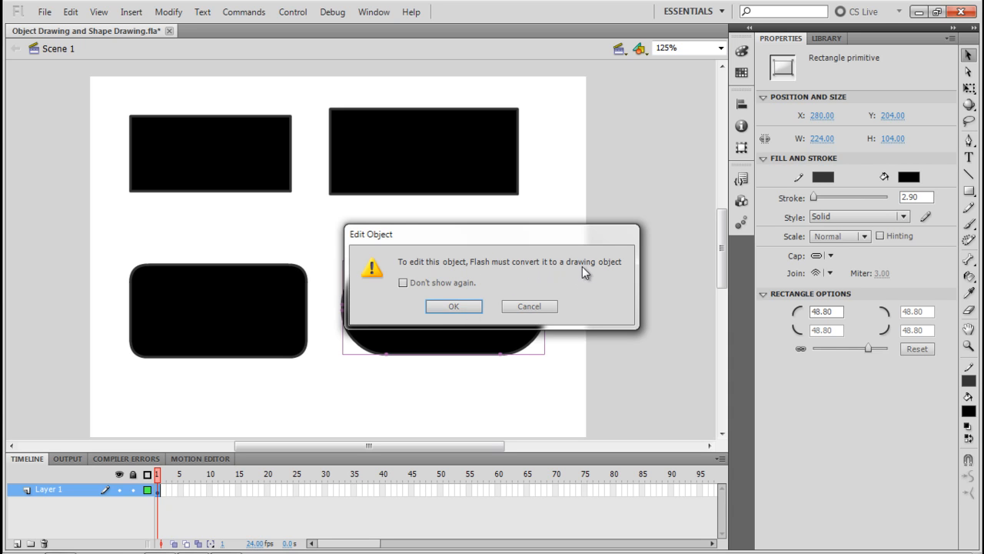
{"action": "left_click", "coordinate": [455, 308]}
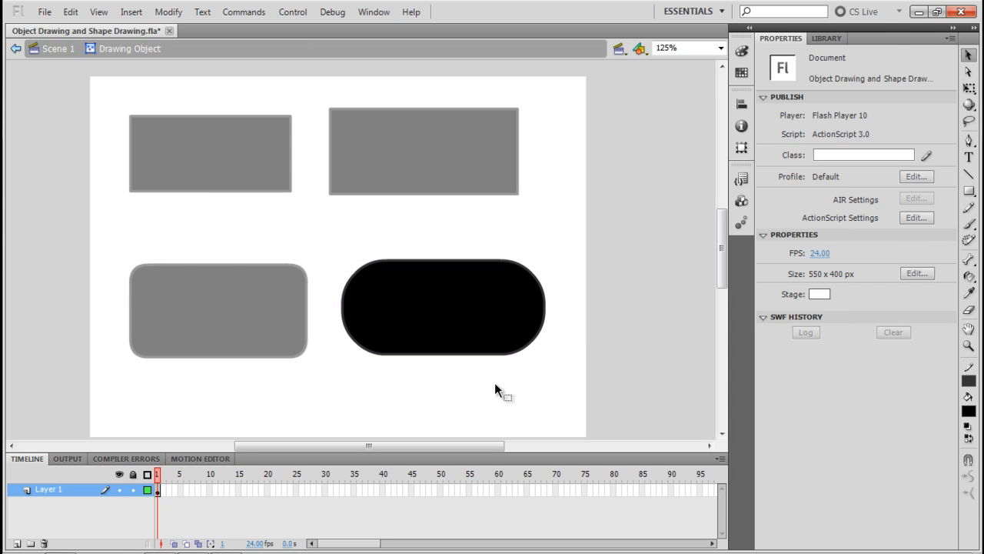
{"action": "left_click", "coordinate": [424, 299]}
{"action": "left_click", "coordinate": [201, 307]}
{"action": "left_click", "coordinate": [424, 308]}
Step: Select a middle section about 101 px wide of the rounded shape, pull it downward out of the shape, and undo the move
{"action": "left_click_drag", "start_coordinate": [413, 247], "coordinate": [504, 359]}
{"action": "left_click_drag", "start_coordinate": [455, 302], "coordinate": [479, 386]}
{"action": "left_click", "coordinate": [574, 393]}
{"action": "key", "text": "ctrl+z"}
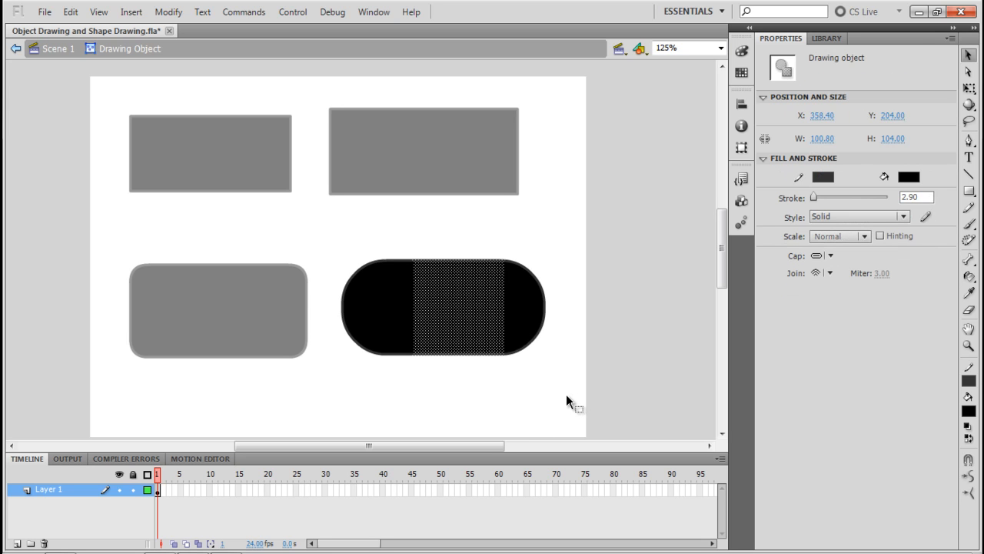